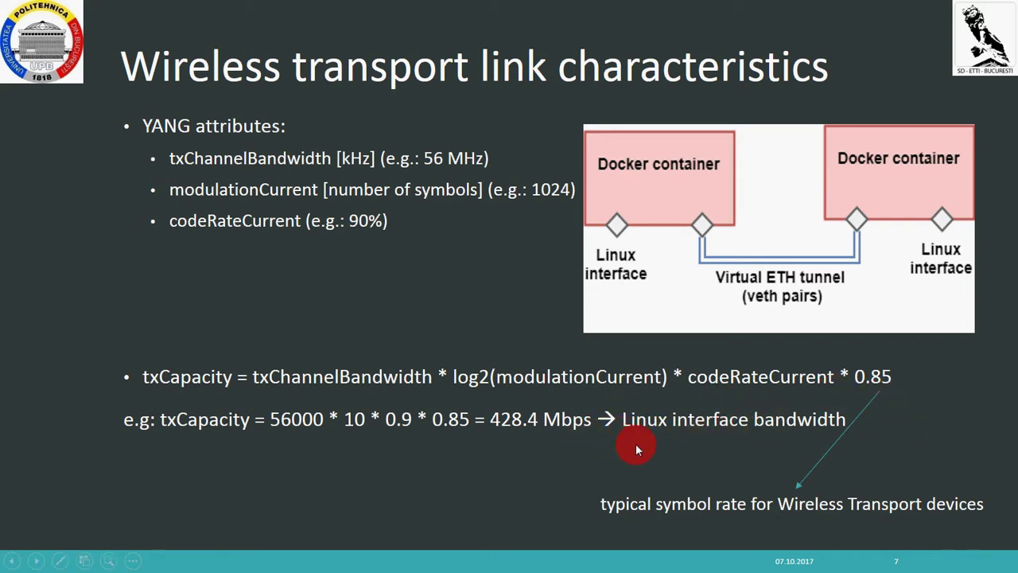
Step: End the slide show on the Topology slide and switch to the Yuma Emulator virtual machine
key("Right")
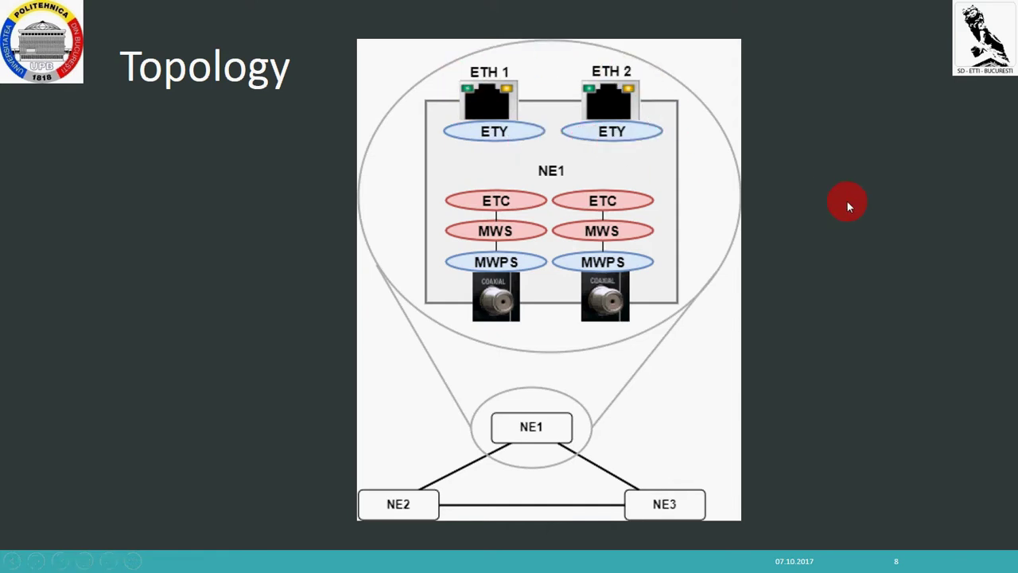
key("Escape")
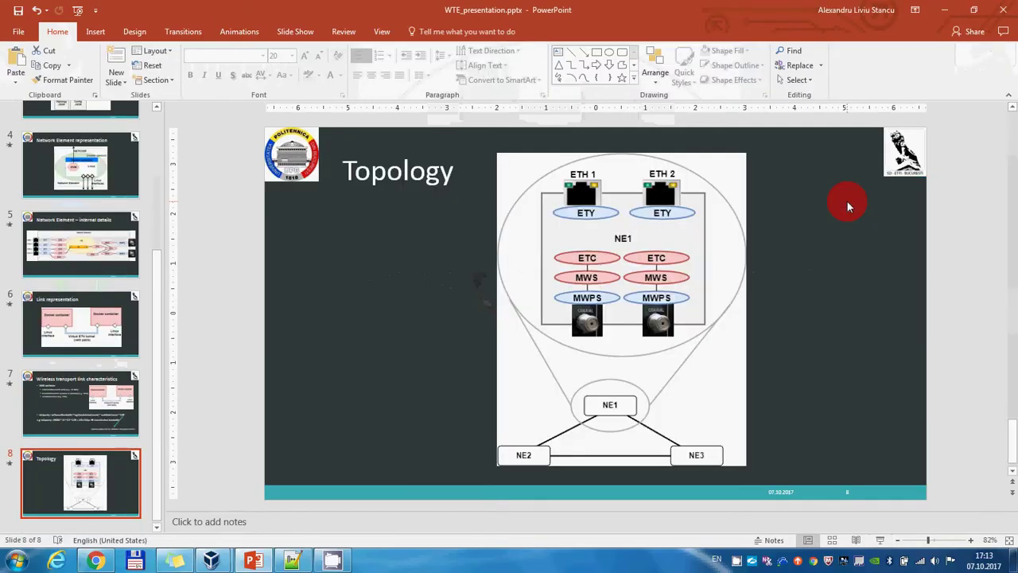
mouse_move(227, 559)
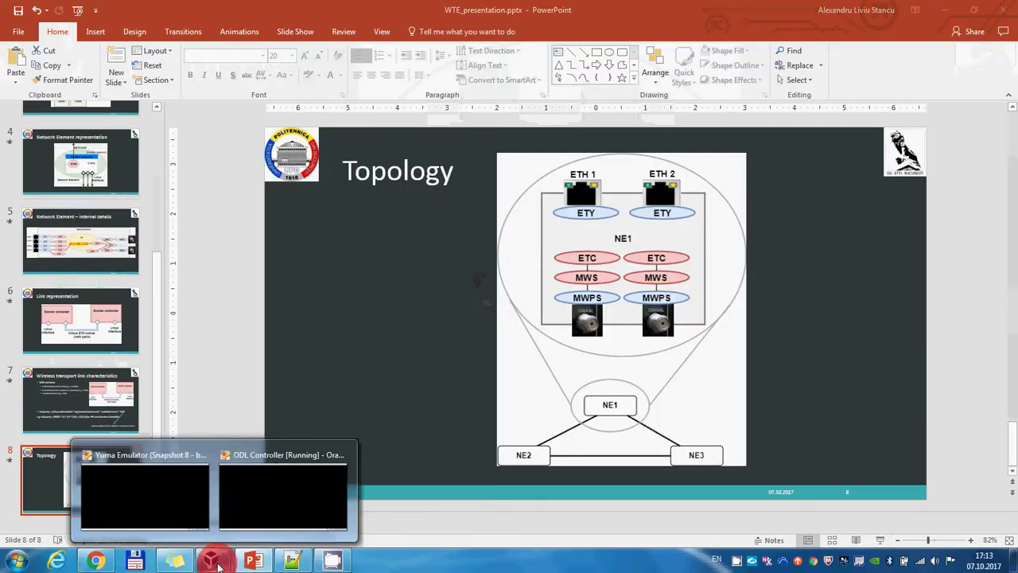
left_click(170, 512)
left_click(272, 451)
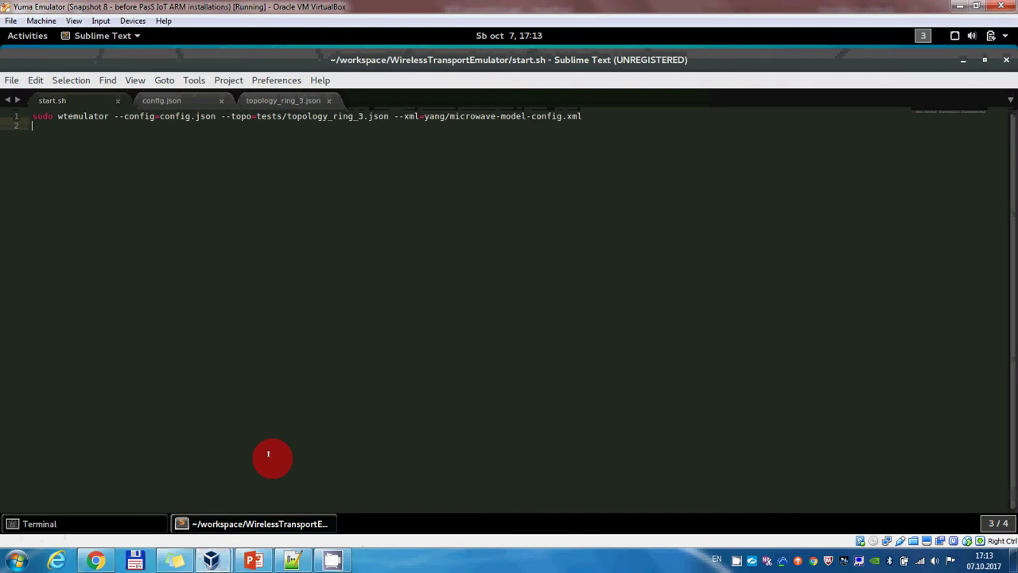
Step: Switch to the ODL Controller virtual machine and unlock its session with the account password
mouse_move(213, 557)
left_click(292, 499)
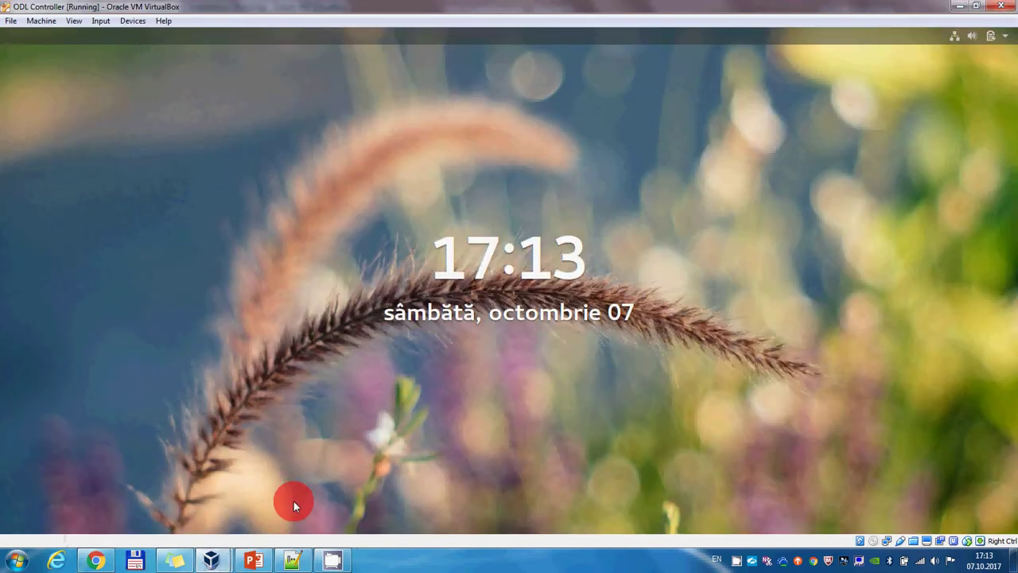
left_click(464, 319)
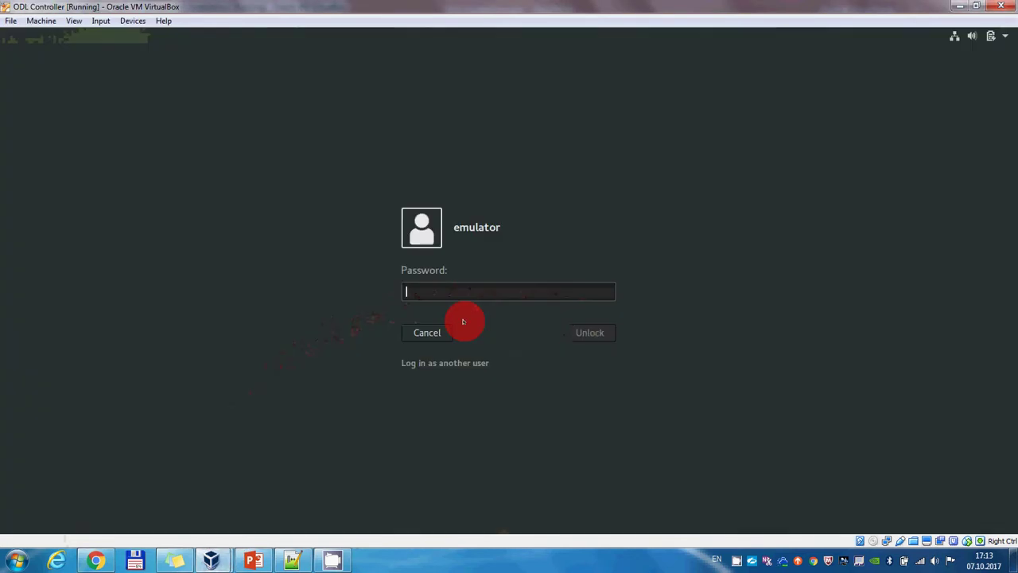
type("********")
key("Return")
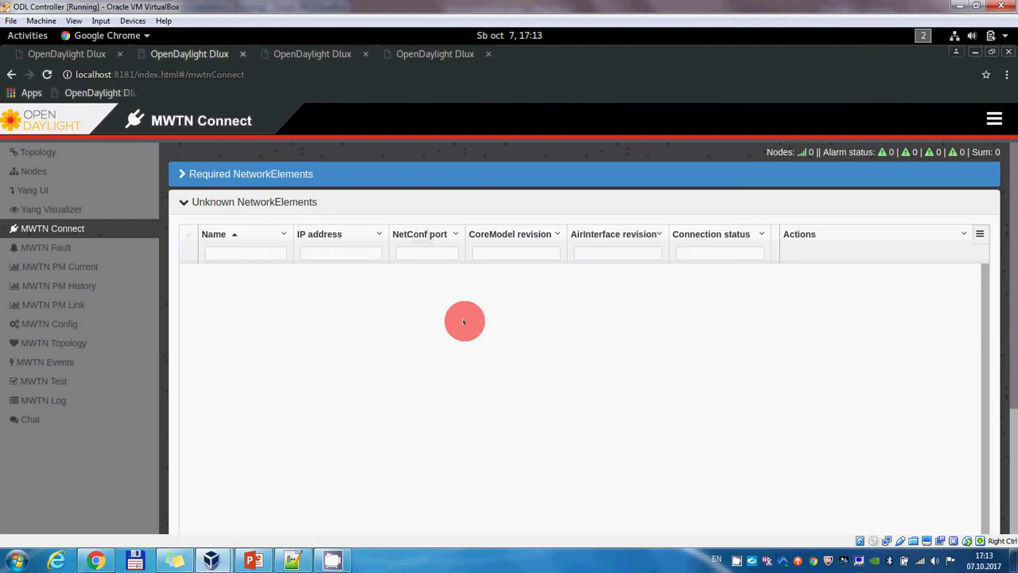
Step: Return to the Yuma Emulator virtual machine and examine the config and topology file arguments in start.sh
mouse_move(211, 555)
left_click(198, 529)
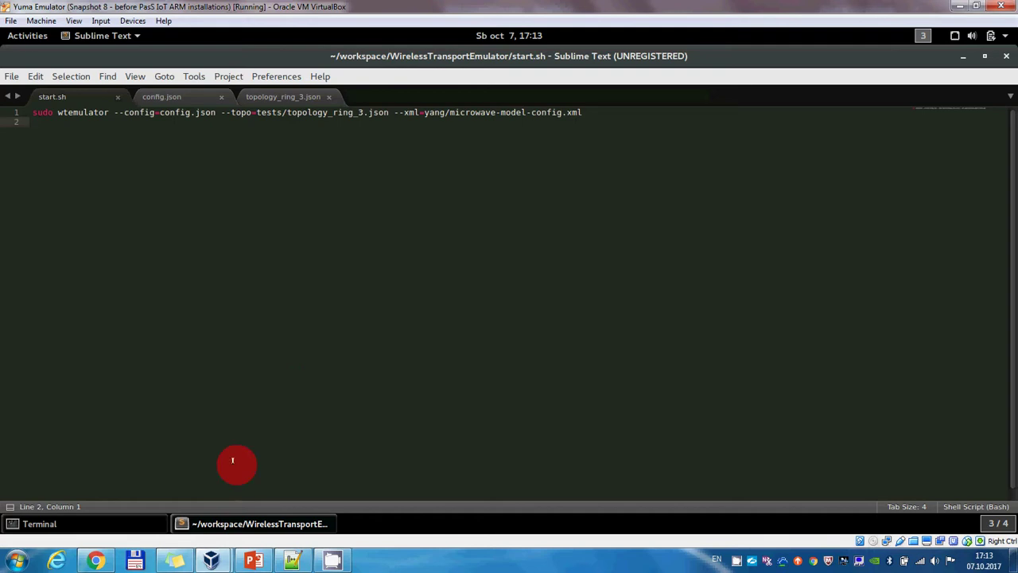
left_click(210, 561)
left_click(169, 514)
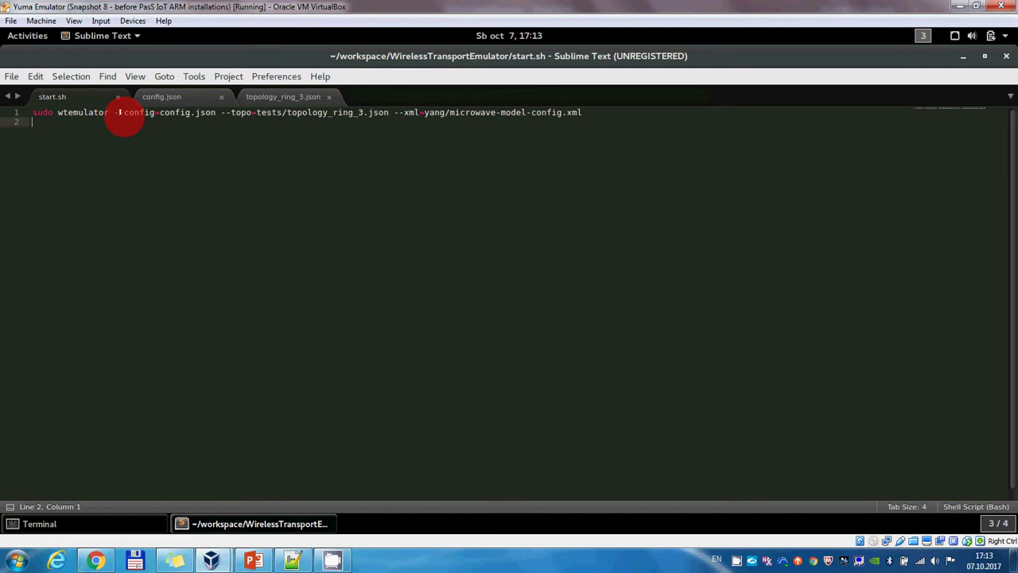
left_click_drag(164, 114, 209, 111)
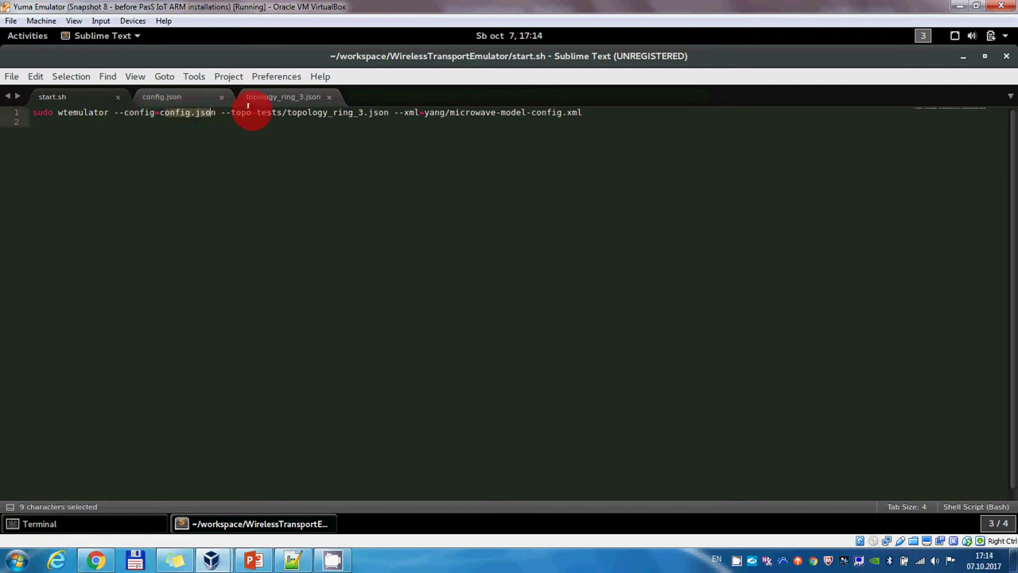
left_click_drag(304, 112, 367, 112)
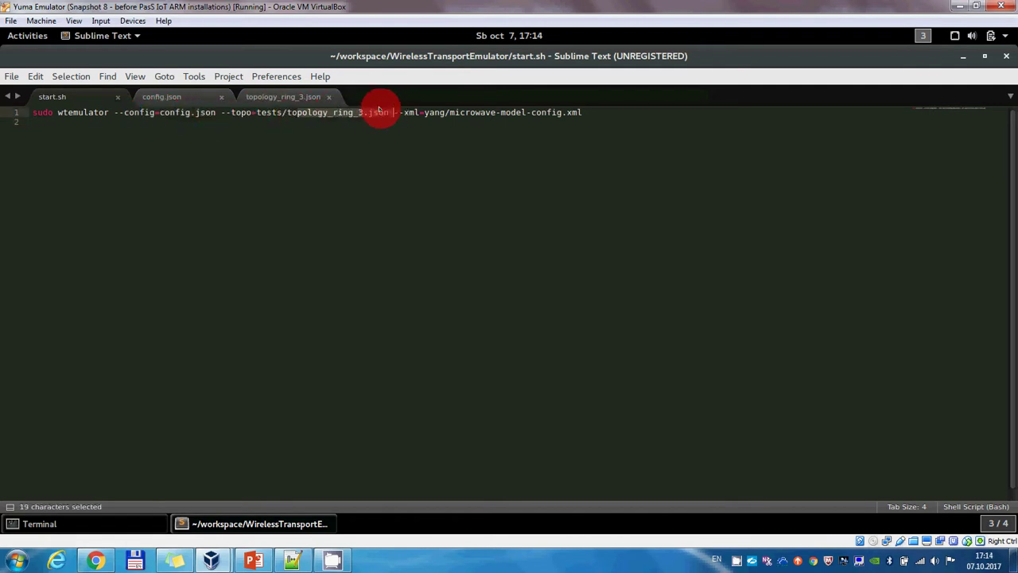
Step: Examine the NE1 interface layers and the links in the topologies section of topology_ring_3.json
left_click(296, 98)
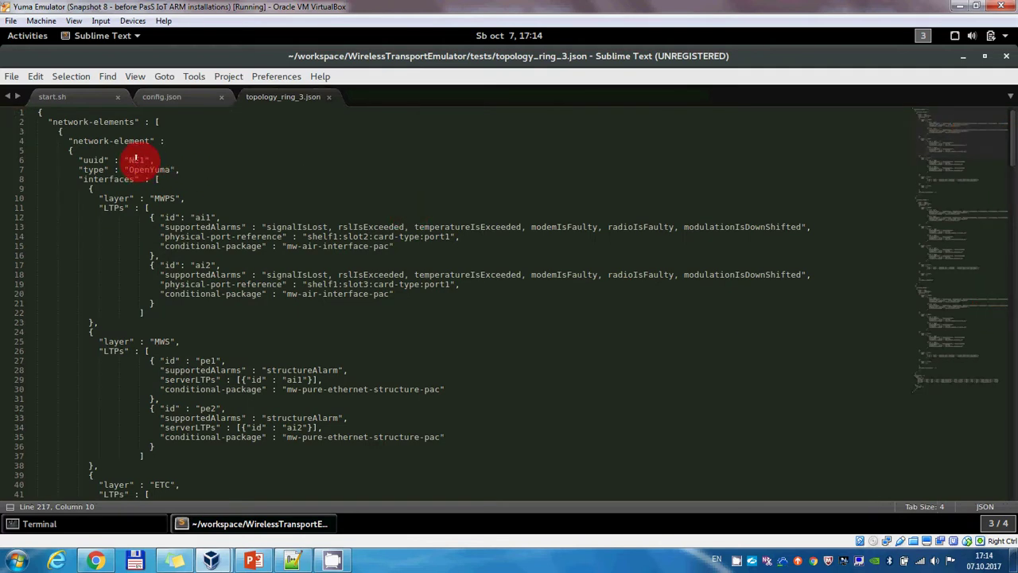
double_click(165, 198)
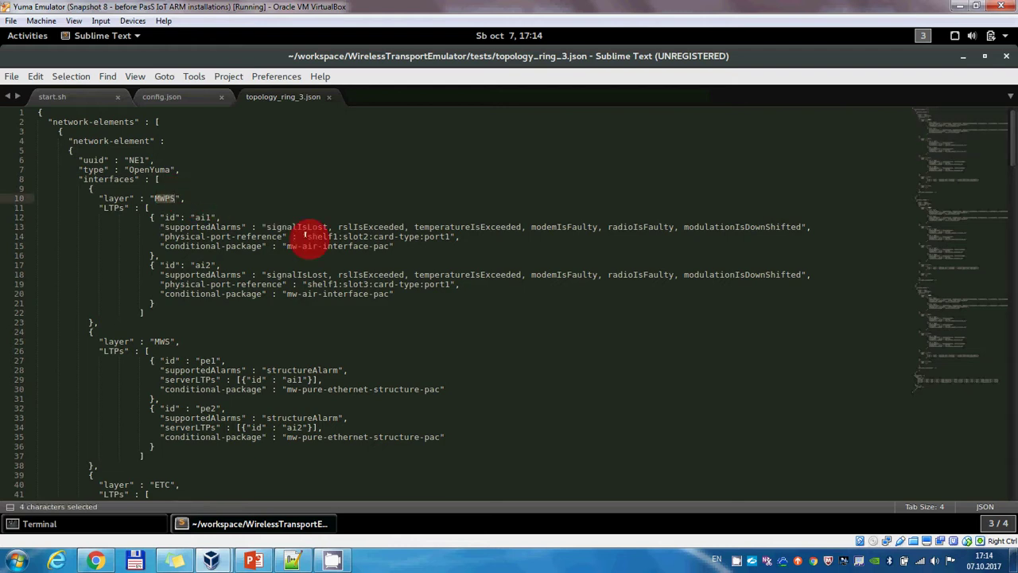
left_click(186, 197)
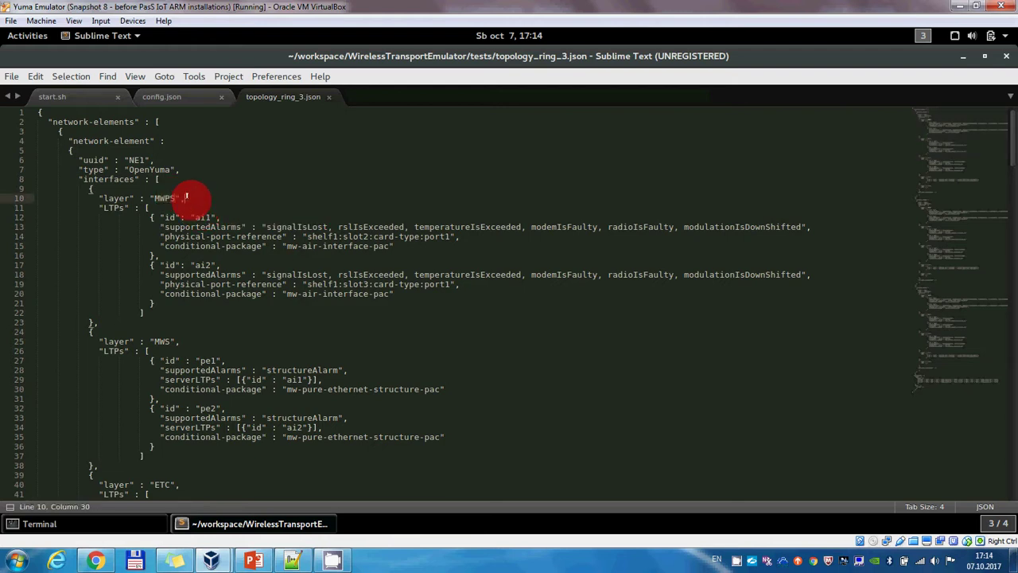
left_click(182, 341)
left_click(178, 482)
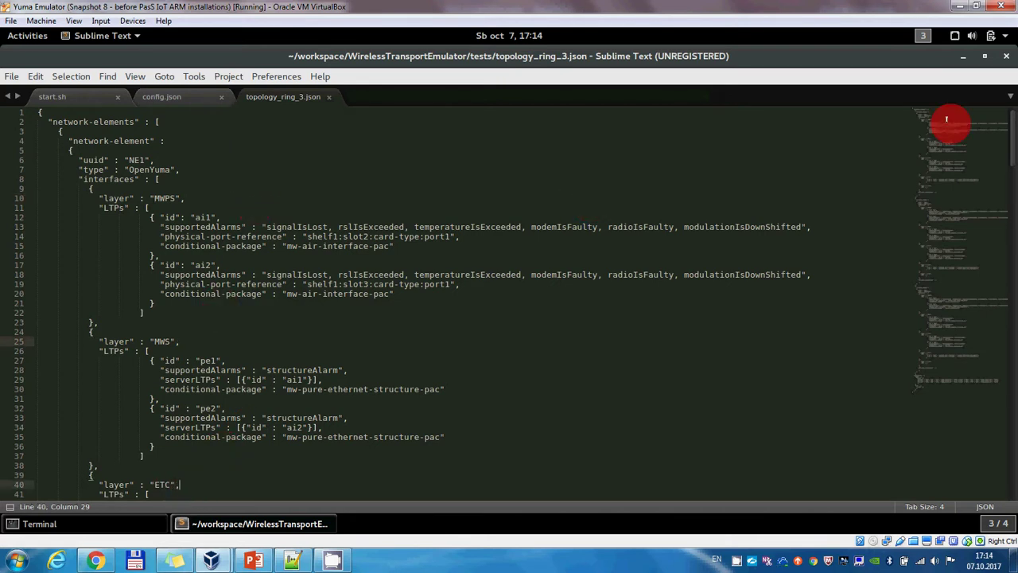
left_click_drag(1009, 119, 1004, 424)
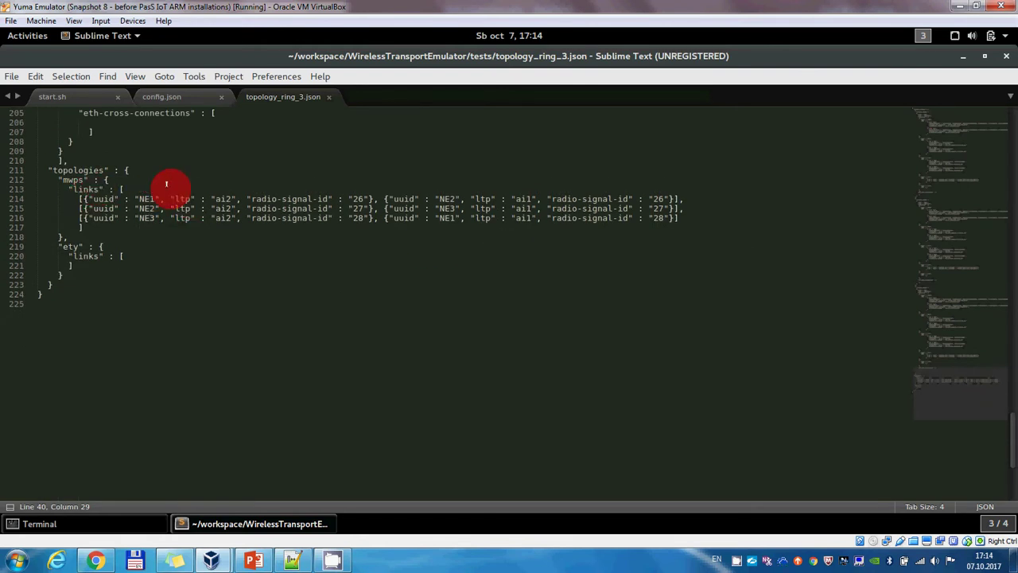
Step: Review the controller IP address and port settings in config.json and return to start.sh
left_click(176, 103)
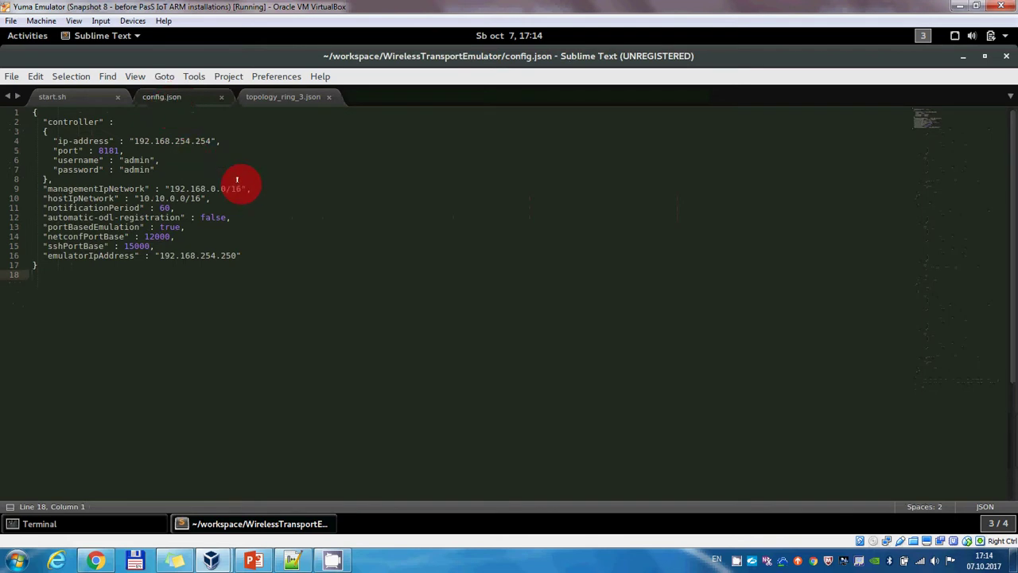
left_click(168, 141)
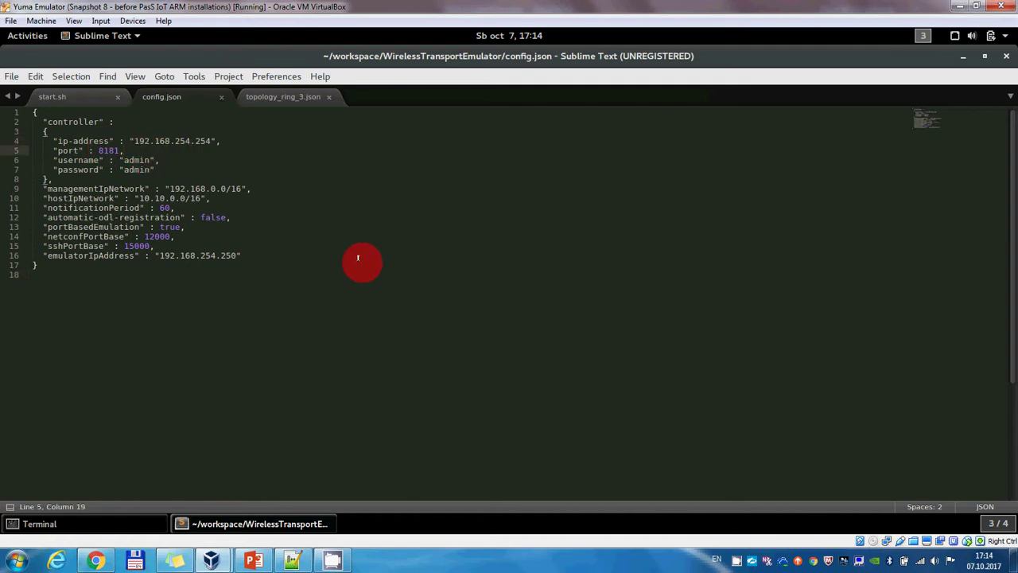
left_click(81, 100)
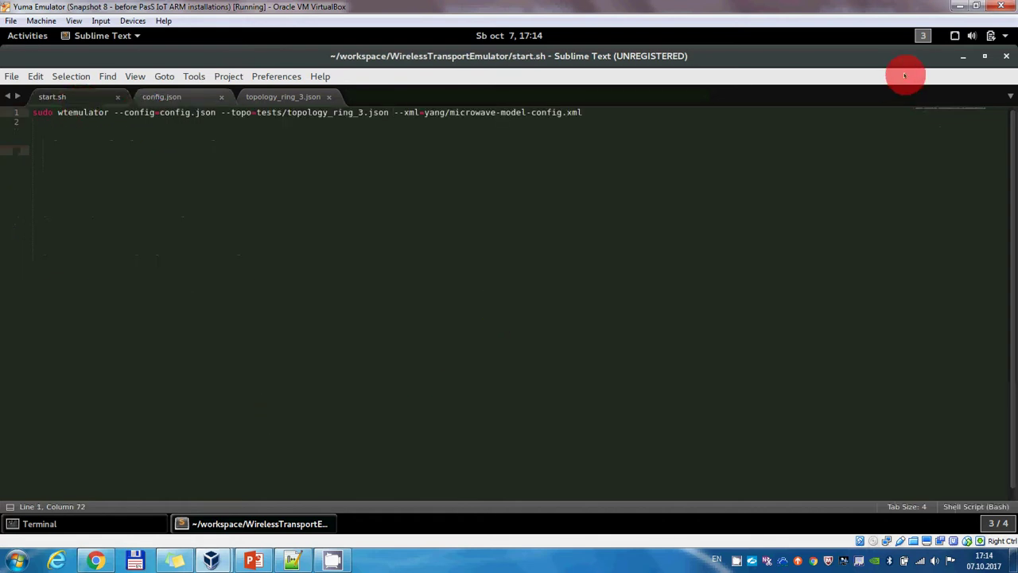
Step: Start the emulator by running ./start.sh in the terminal on Workspace 4 and entering the sudo password
left_click(922, 37)
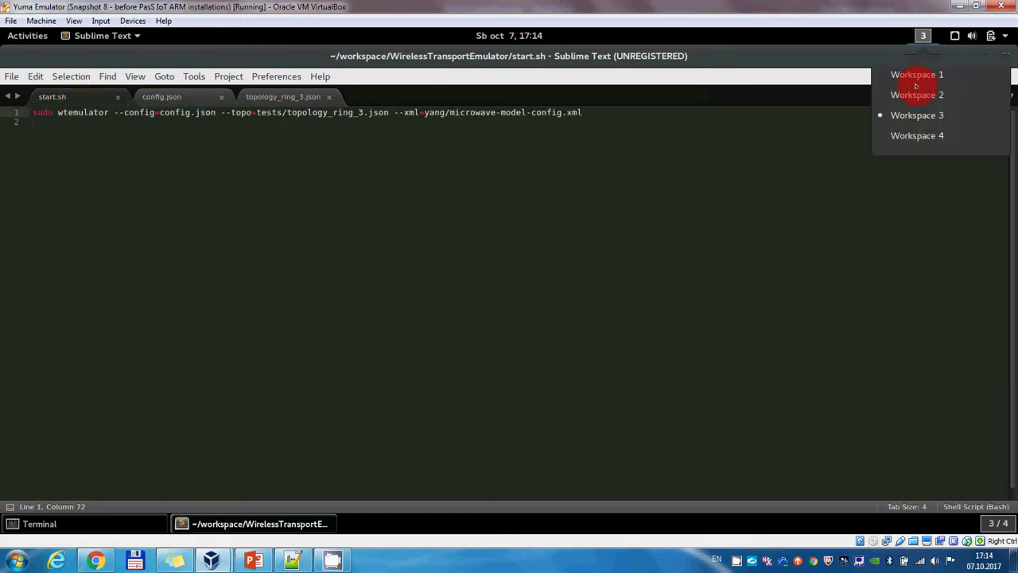
left_click(912, 135)
type("tart.sh")
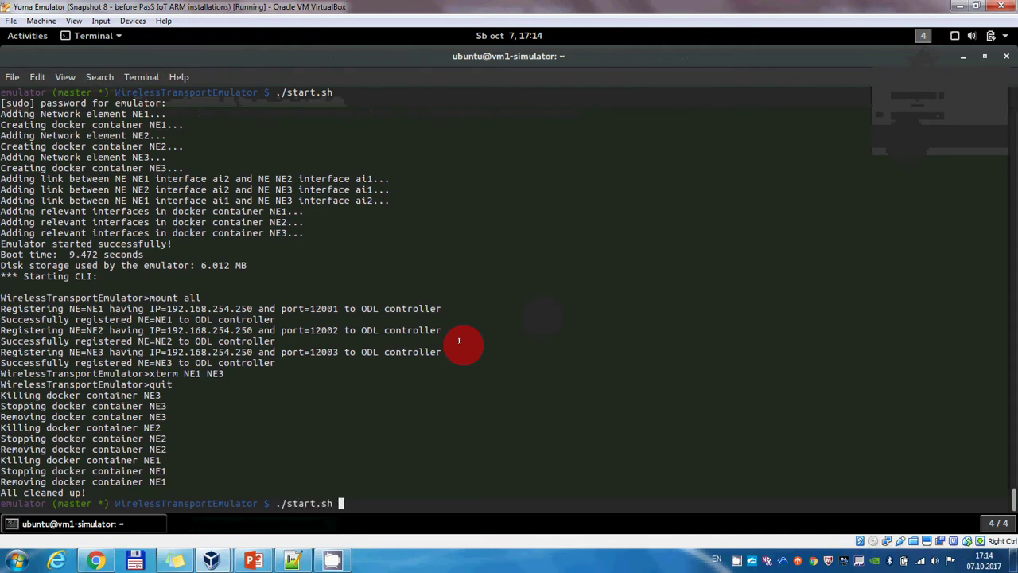
key("Return")
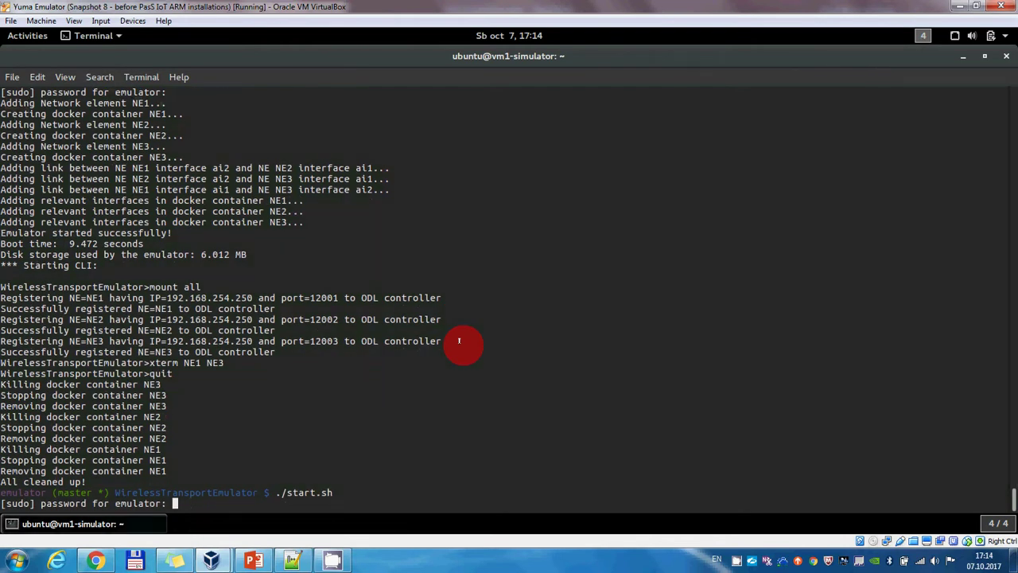
key("Return")
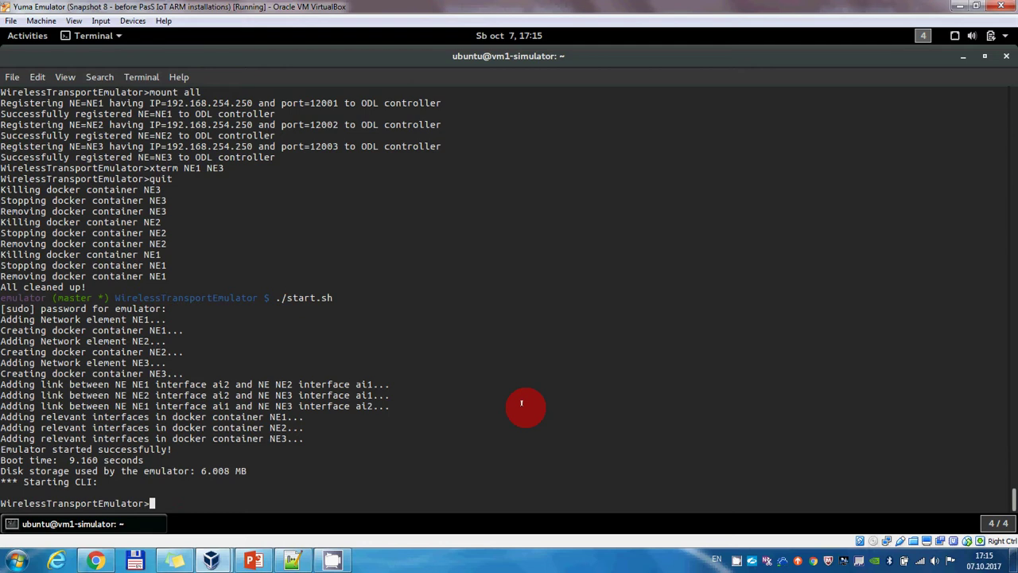
Step: Register all network elements by running mount all in the emulator CLI, checking the ODL Controller's MWTN Connect page before and after
type("unt")
left_click(214, 559)
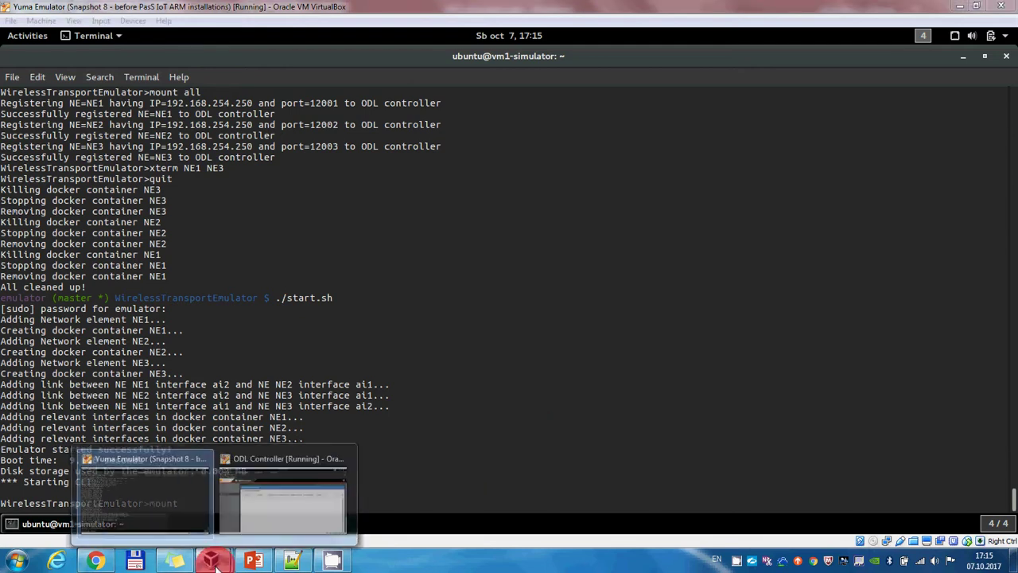
left_click(249, 527)
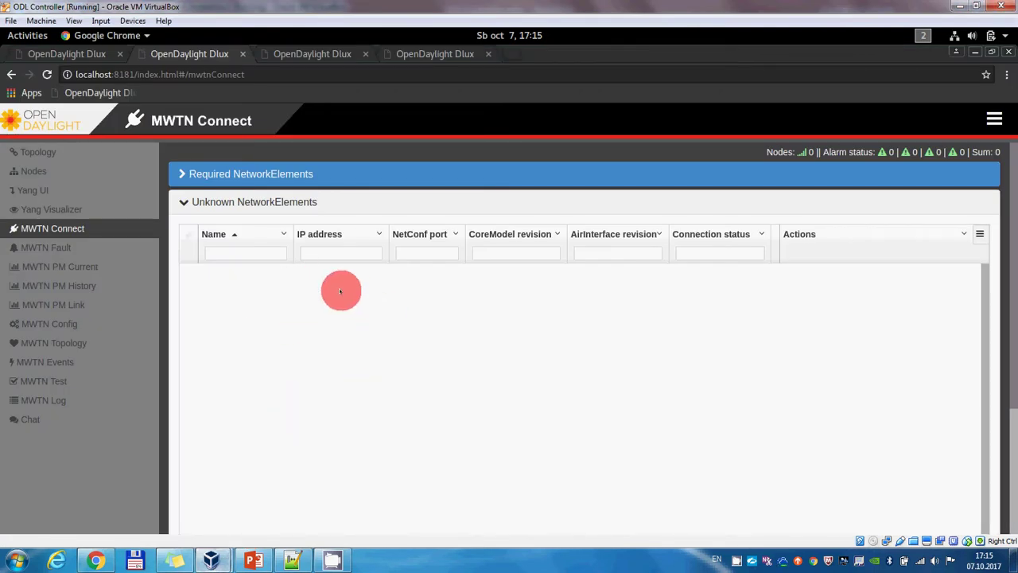
left_click(211, 560)
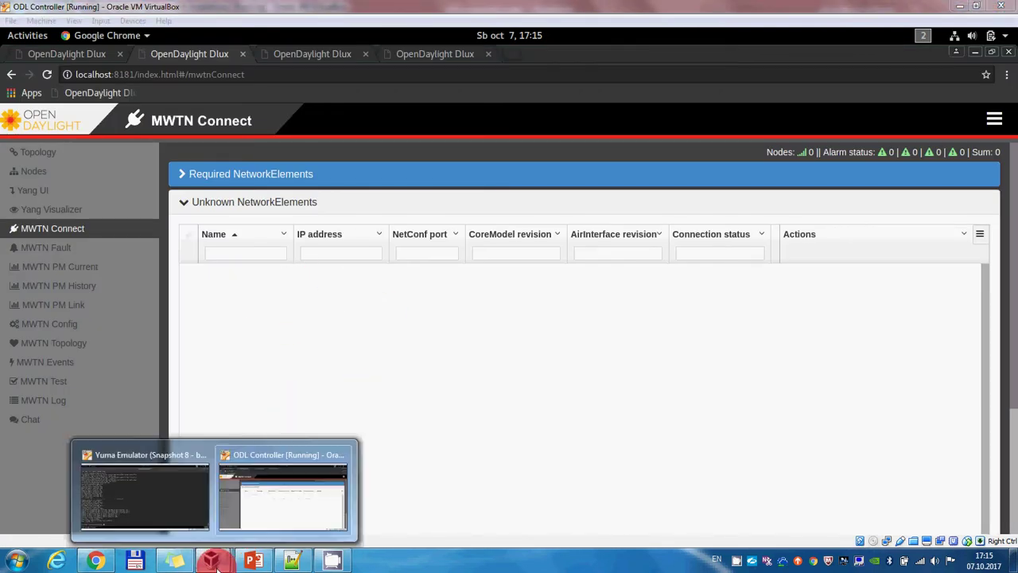
left_click(170, 502)
type("mount all")
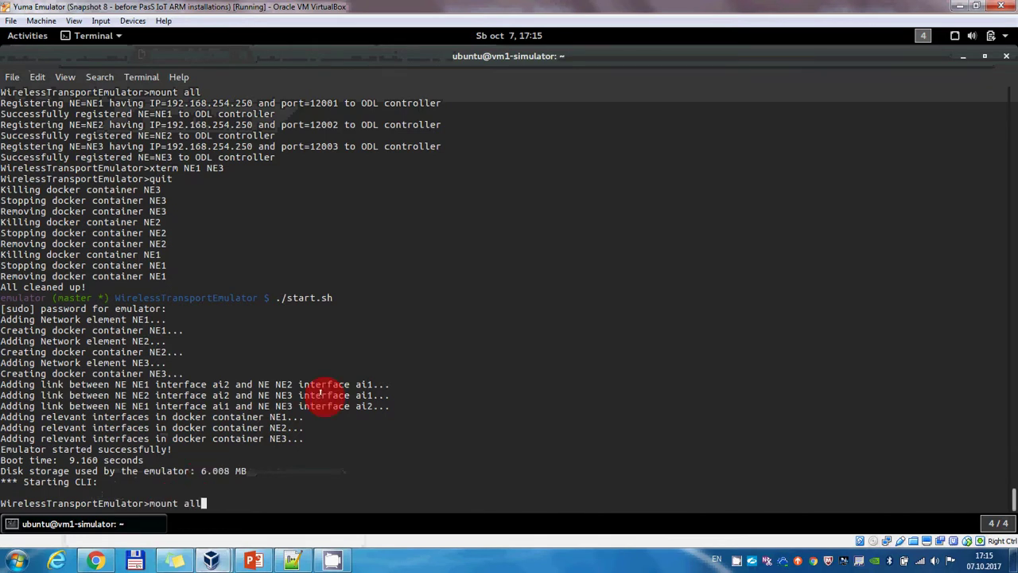
key("Return")
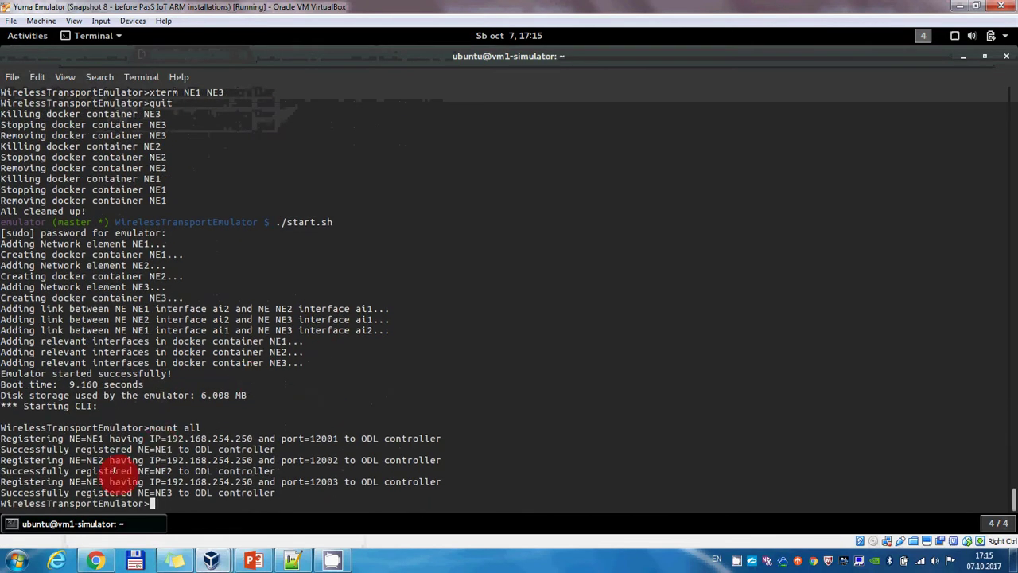
mouse_move(212, 558)
left_click(256, 526)
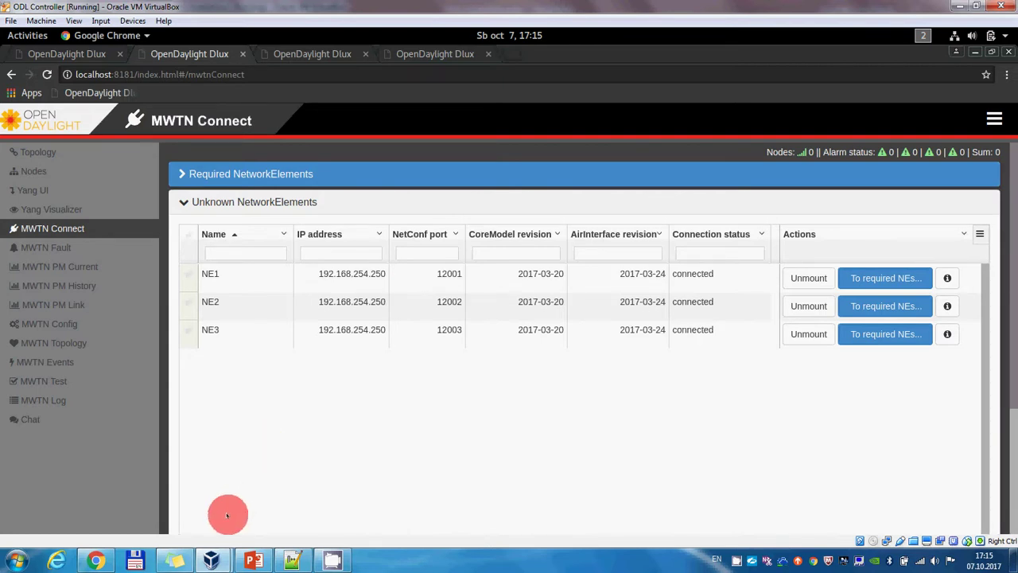
Step: Send the route create_follow_topo POST request from the controller's Yang UI with vlanid empty, and return to the Yuma Emulator terminal
left_click(68, 54)
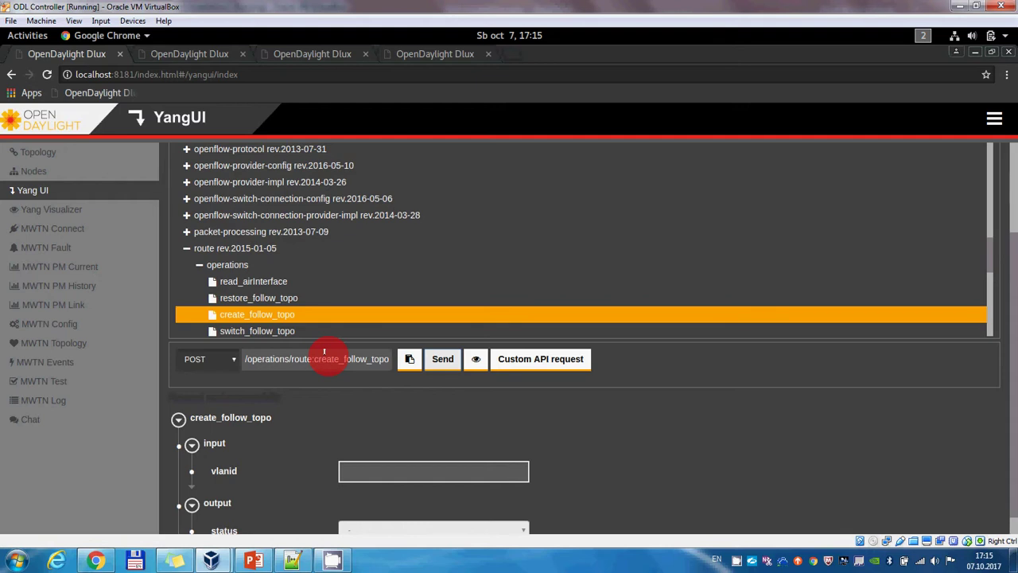
left_click(363, 470)
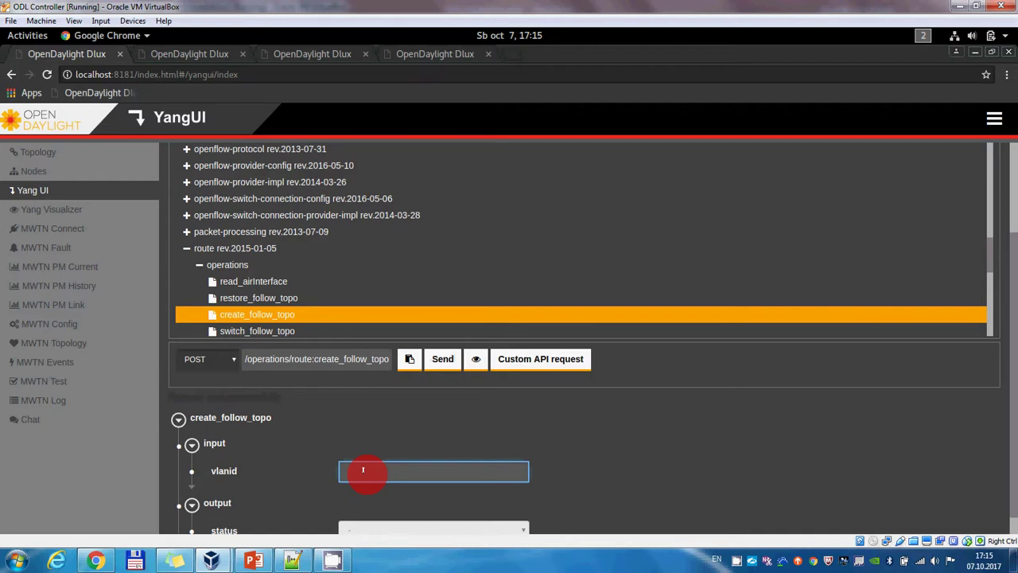
left_click(441, 363)
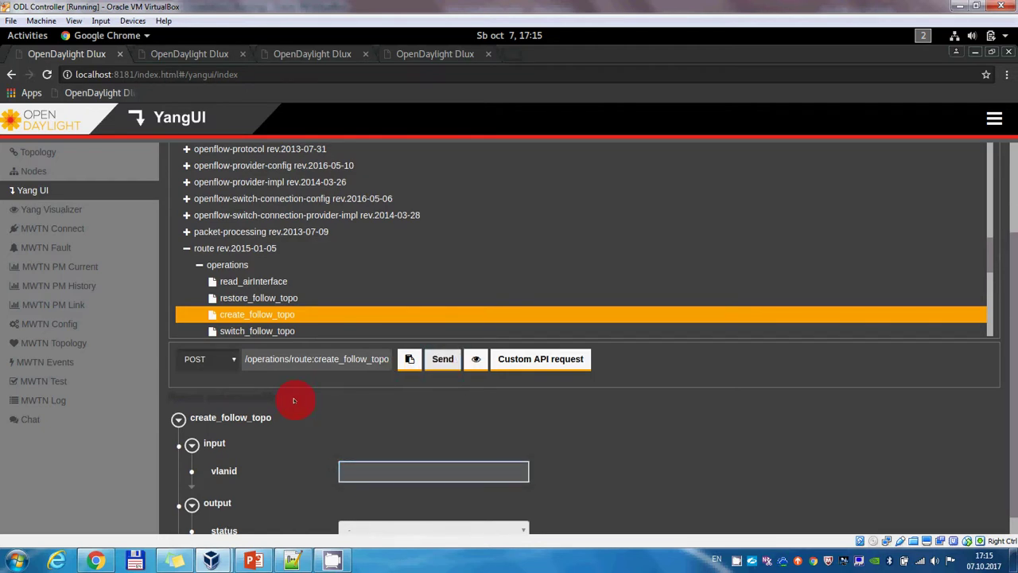
left_click_drag(295, 397, 164, 398)
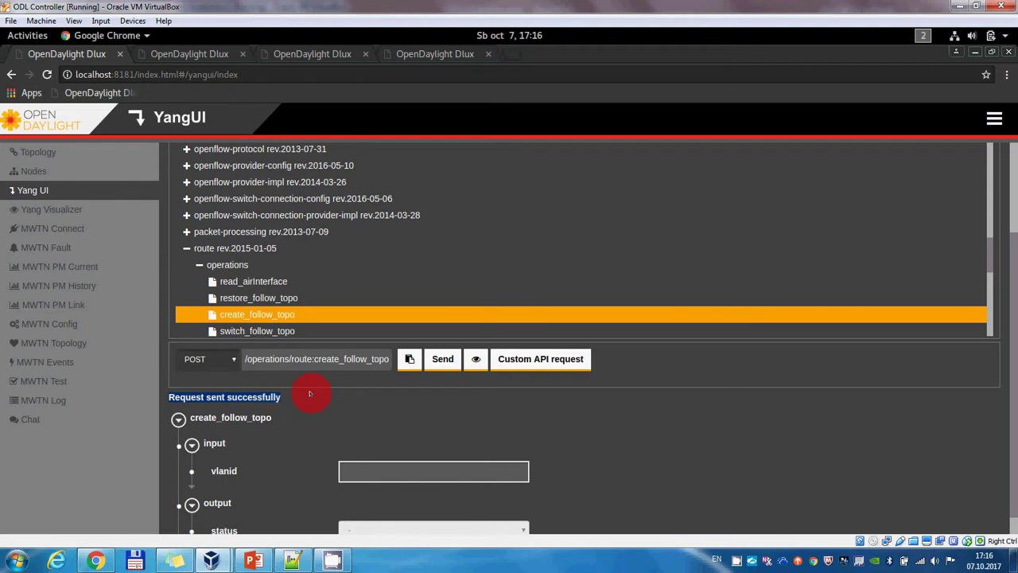
mouse_move(211, 559)
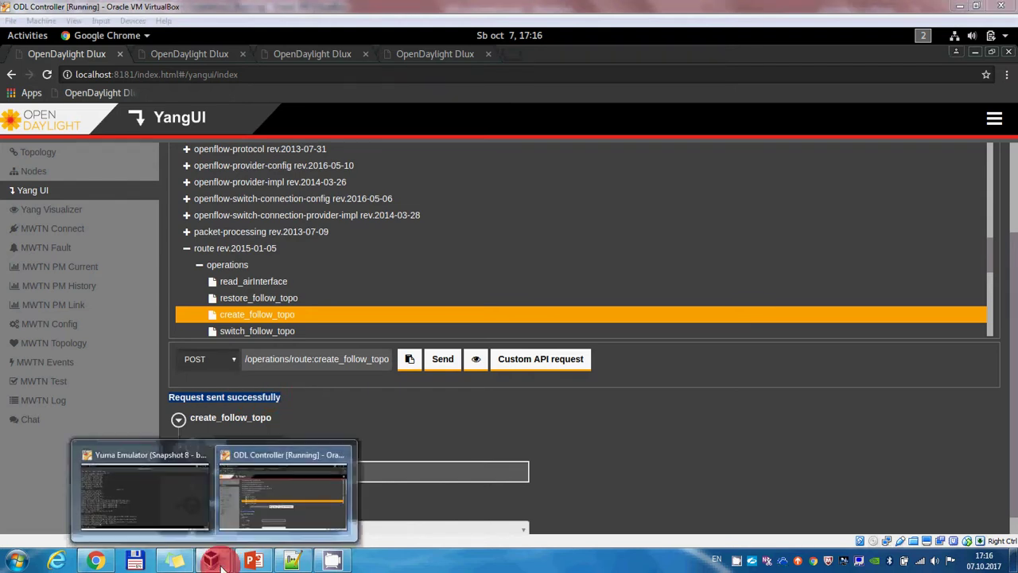
left_click(182, 520)
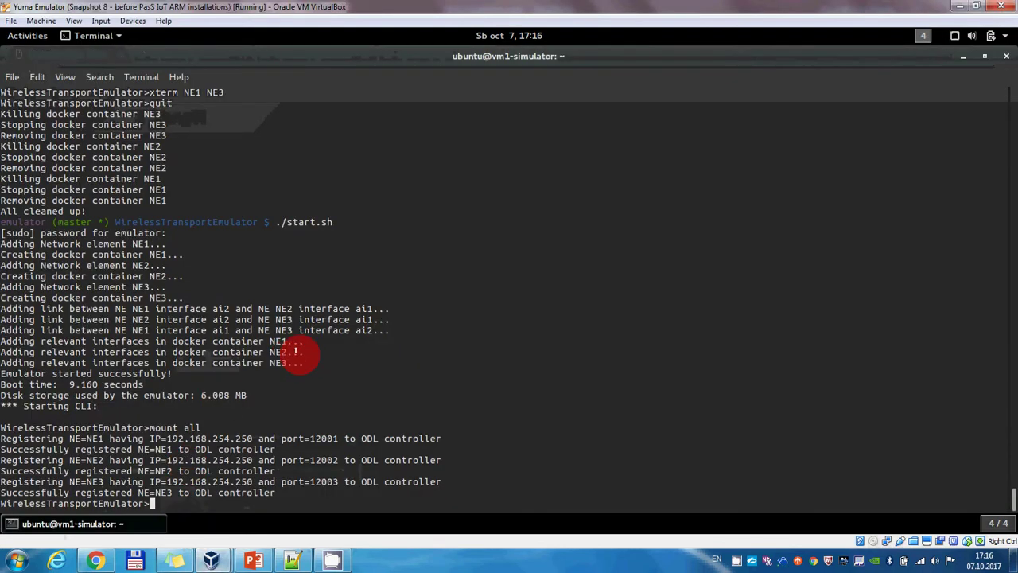
Step: Open terminals for two network elements with xterm NE1 NE3 and tile them side by side, NE1 beside NE3
type("xterm NE1 NE3")
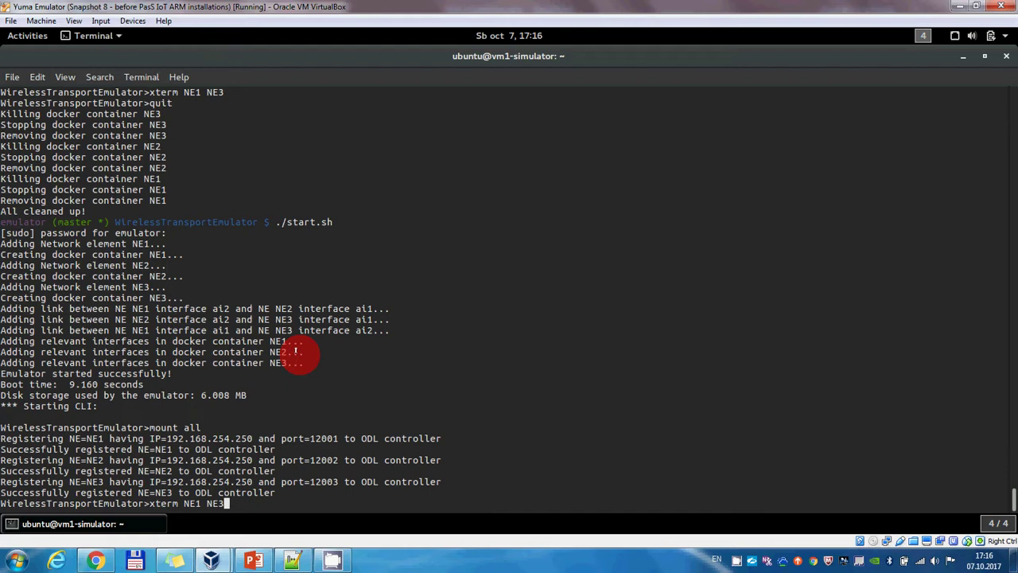
key("Return")
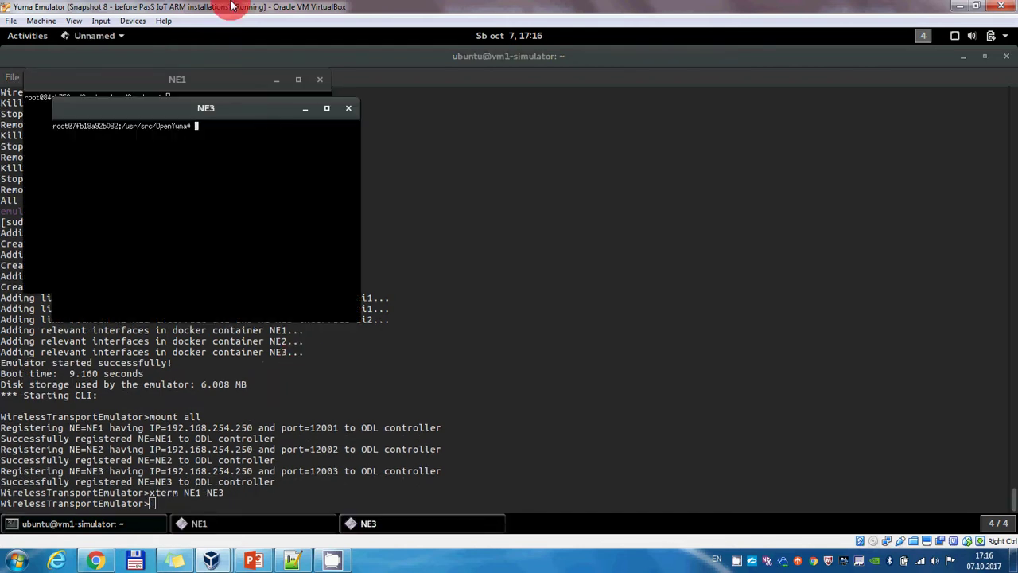
left_click_drag(199, 108, 1007, 140)
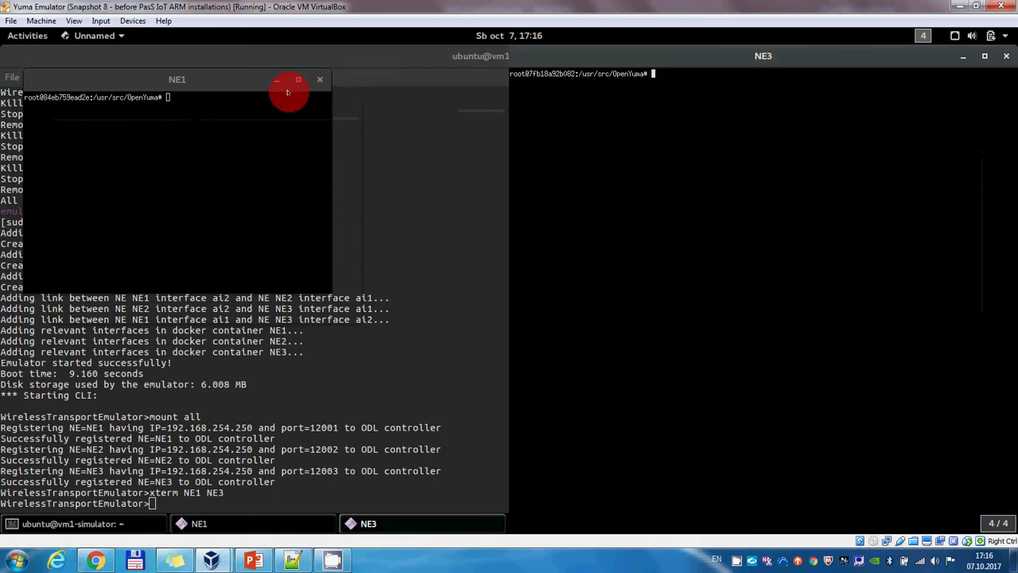
left_click_drag(209, 78, 7, 159)
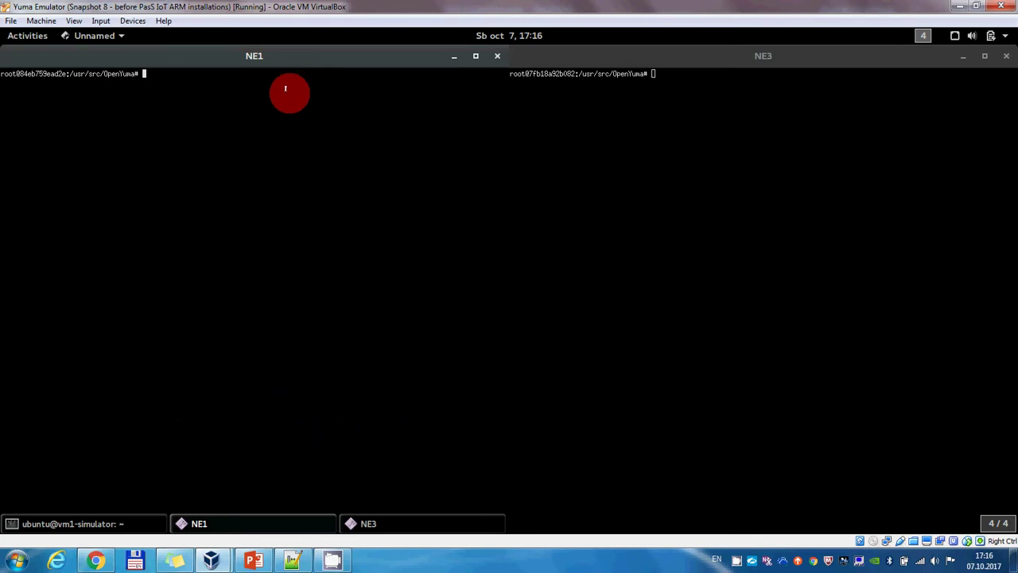
Step: In the NE1 terminal, run ip address add 10.10.0.1/30 dev fcbr0 and iperf3 -s -D -B 10.10.0.1 -p 1000, copied from the Notepad++ notes
left_click(295, 561)
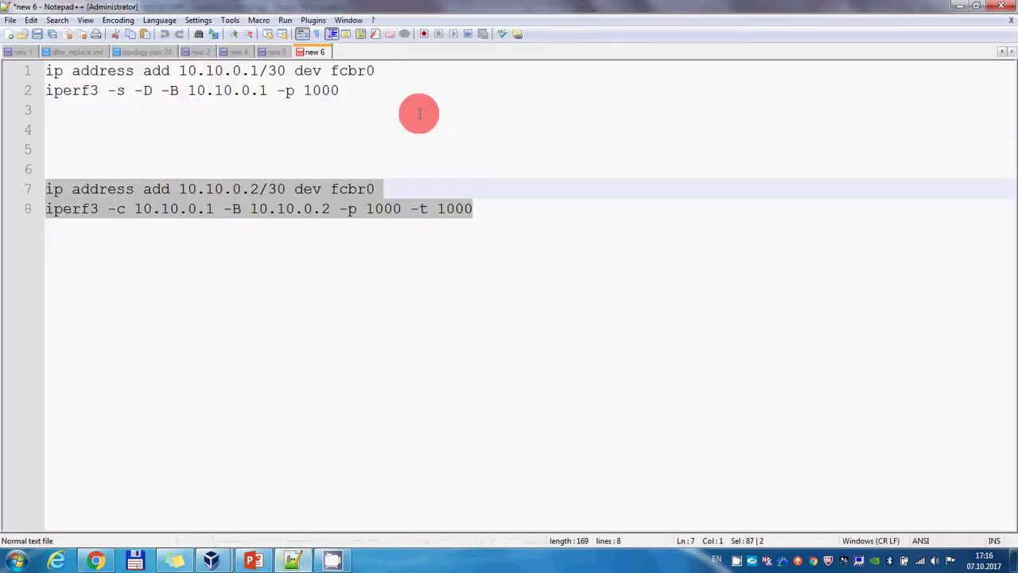
left_click(45, 70, "shift")
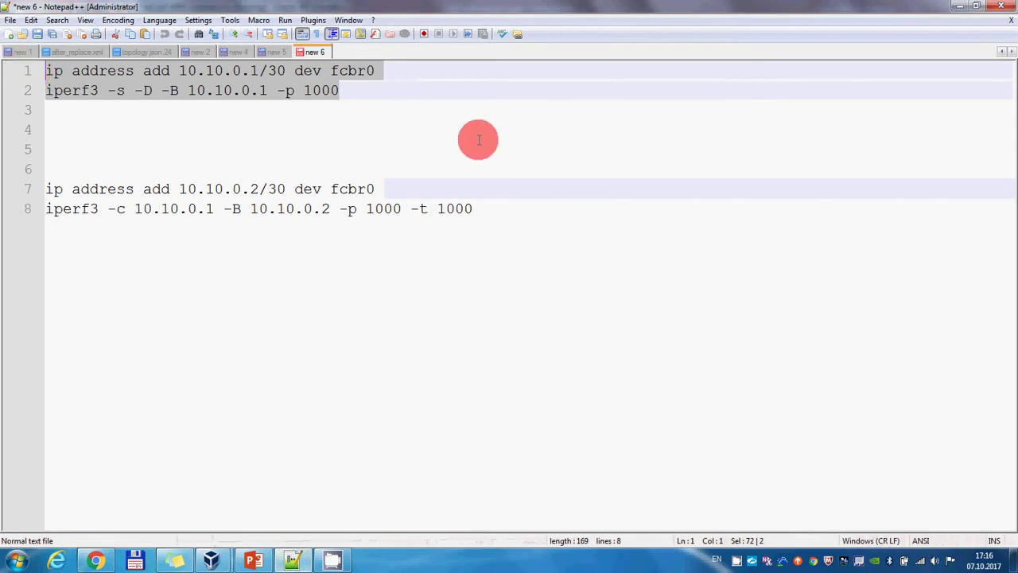
left_click(292, 560)
left_click(251, 362)
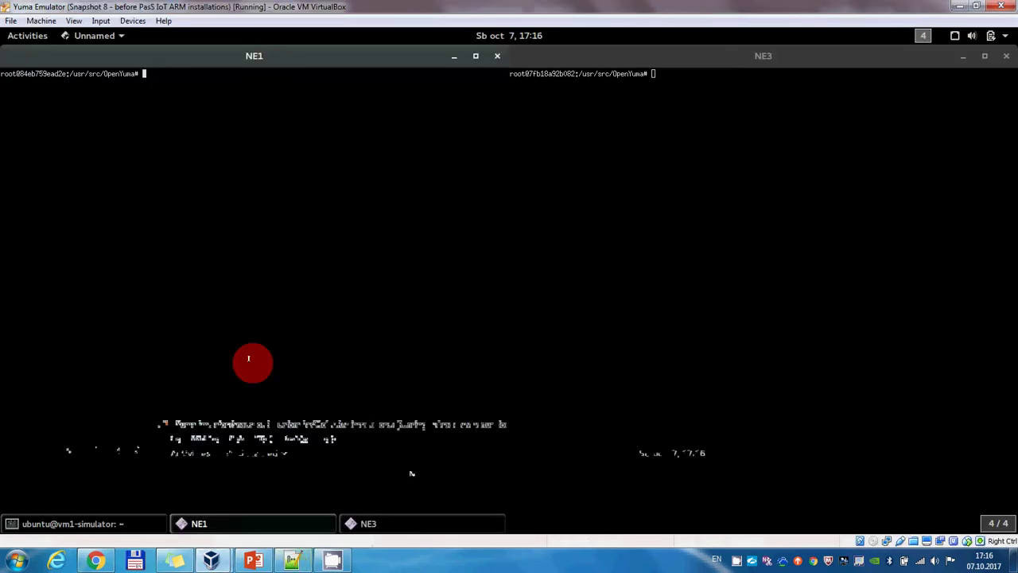
type("ip address add 10.10.0.1/30 dev fcbr0 iperf3 -s -B 10.10.0.1 -p 1000")
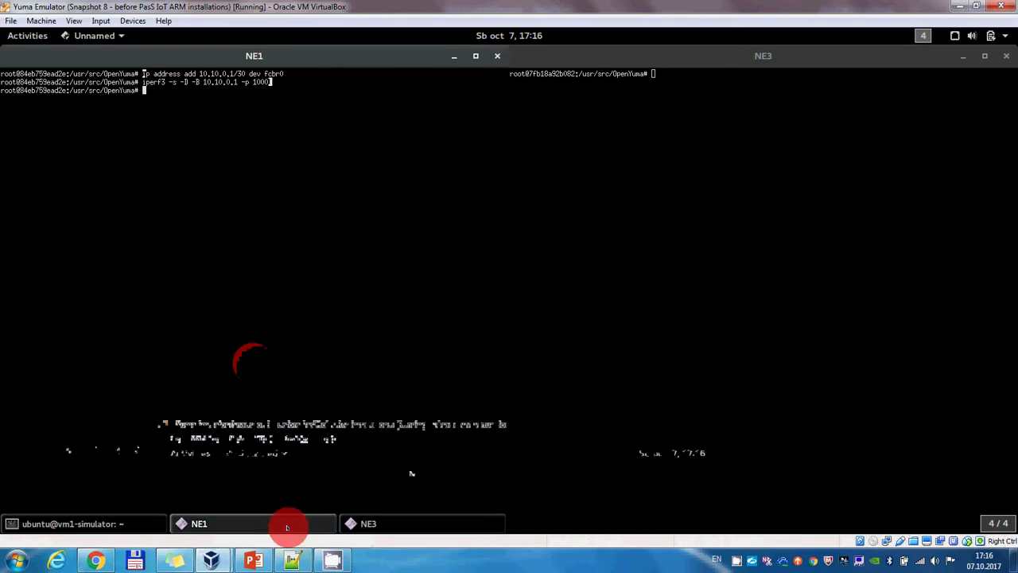
Step: In the NE3 terminal, run ip address add 10.10.0.2/30 dev fcbr0 and iperf3 -c 10.10.0.1 -B 10.10.0.2 -p 1000 -t 1000, copied from Notepad++
left_click(291, 560)
left_click_drag(500, 210, 37, 189)
key("ctrl+c")
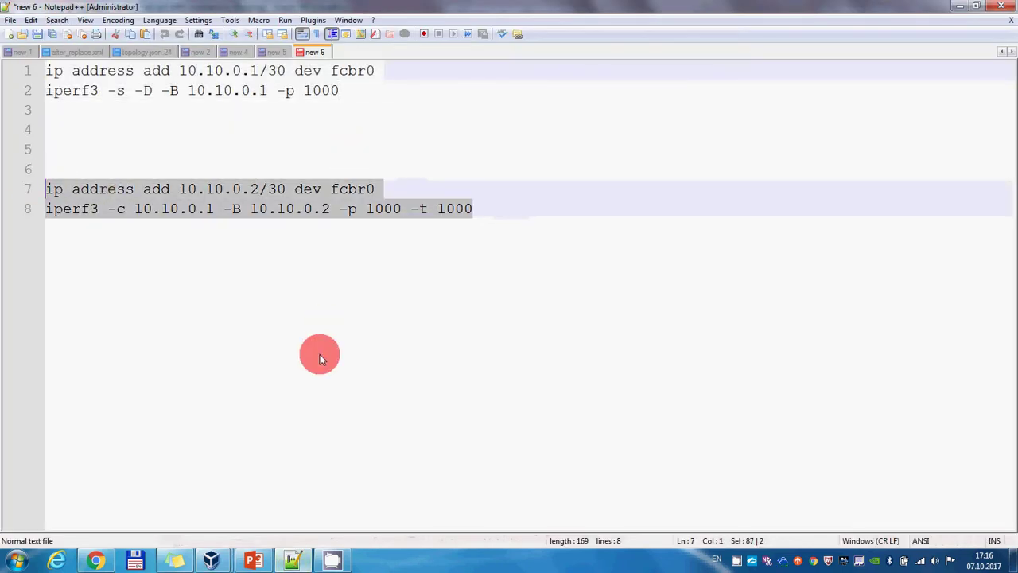
left_click(292, 559)
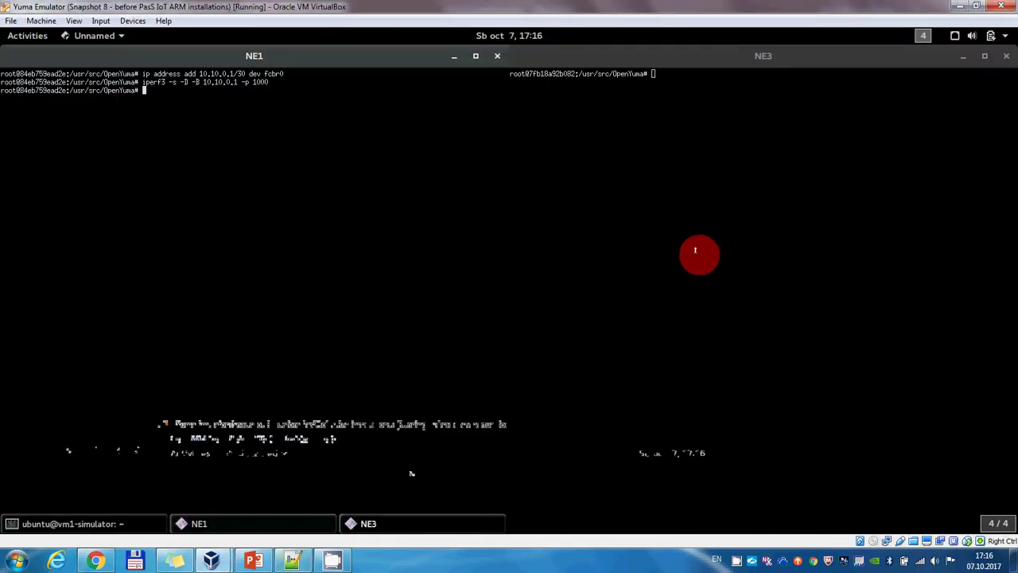
left_click(695, 252)
key("ctrl+shift+v")
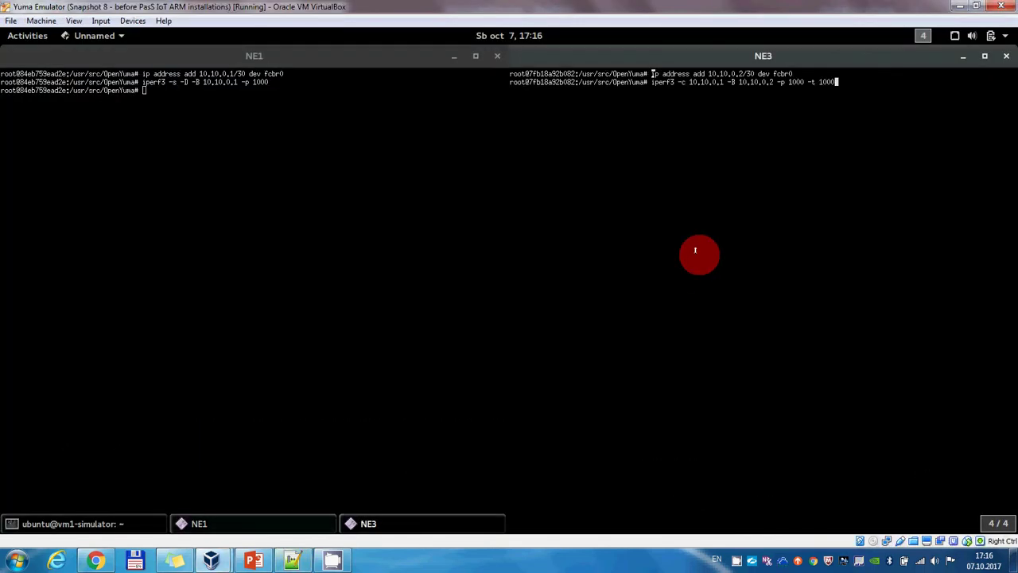
key("Return")
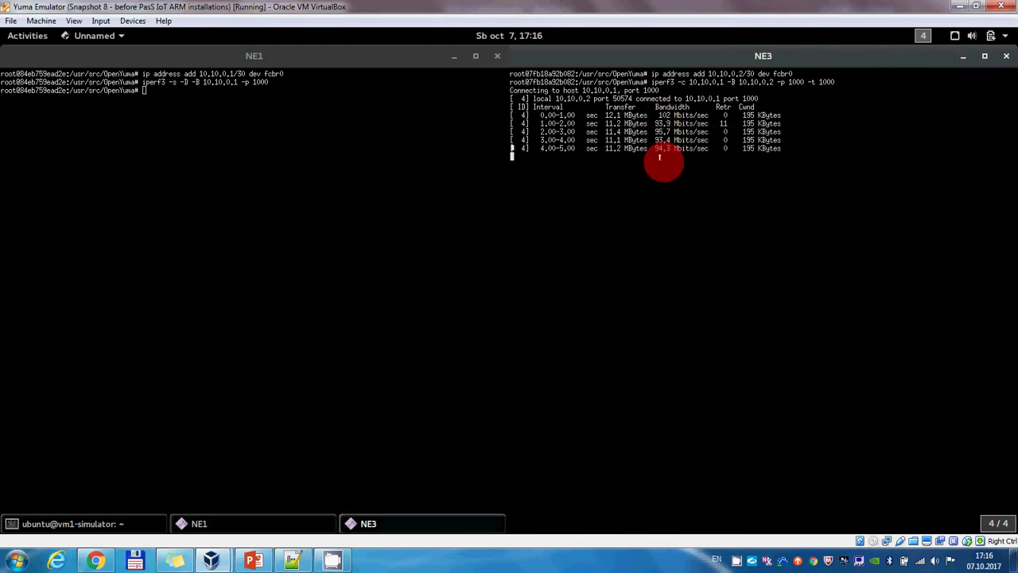
left_click_drag(656, 156, 704, 156)
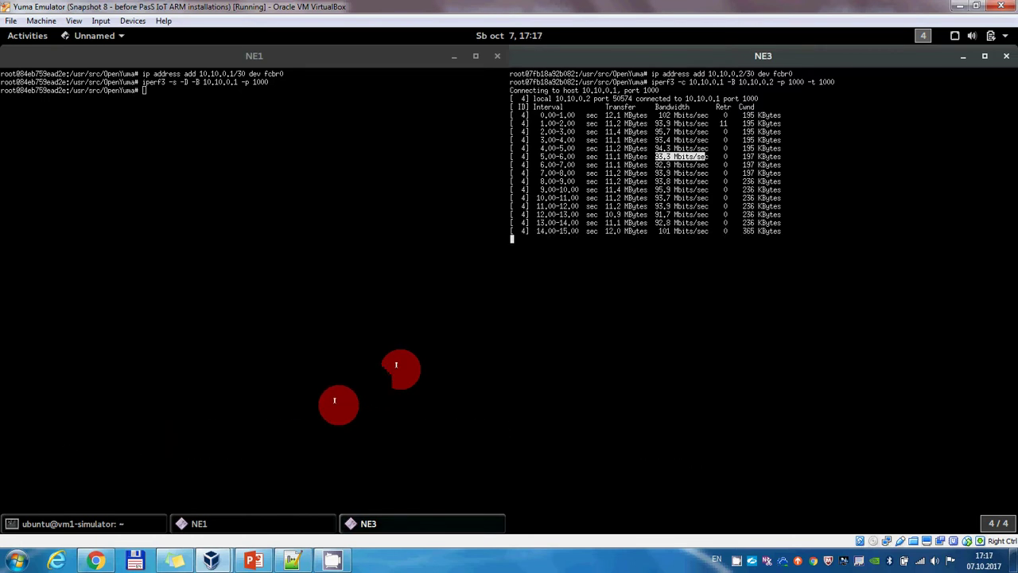
Step: Switch to the ODL Controller and expand the configuration of NE1's Airinterface 'ai1-LP-1' in MWTN Config
left_click(211, 560)
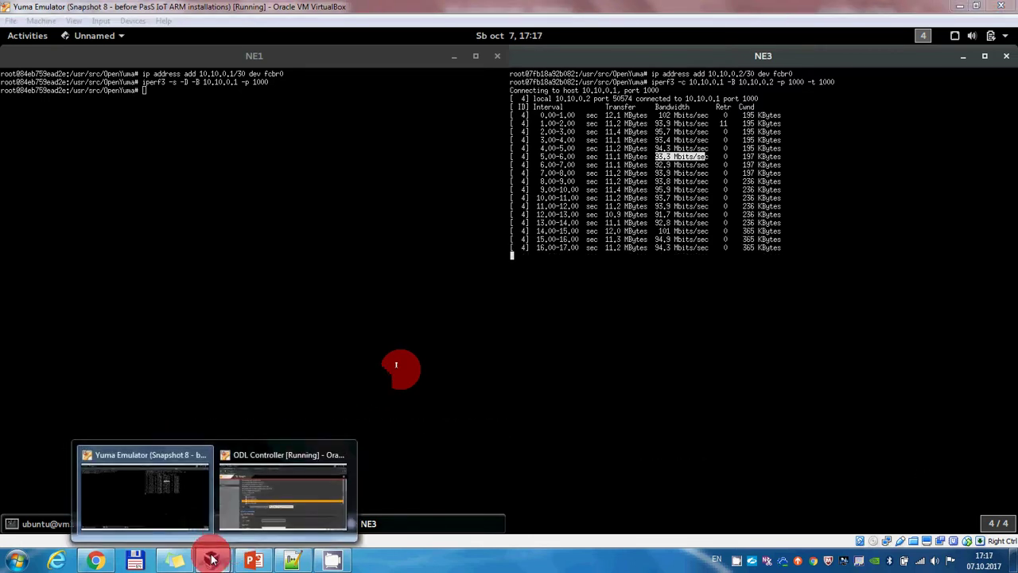
left_click(281, 485)
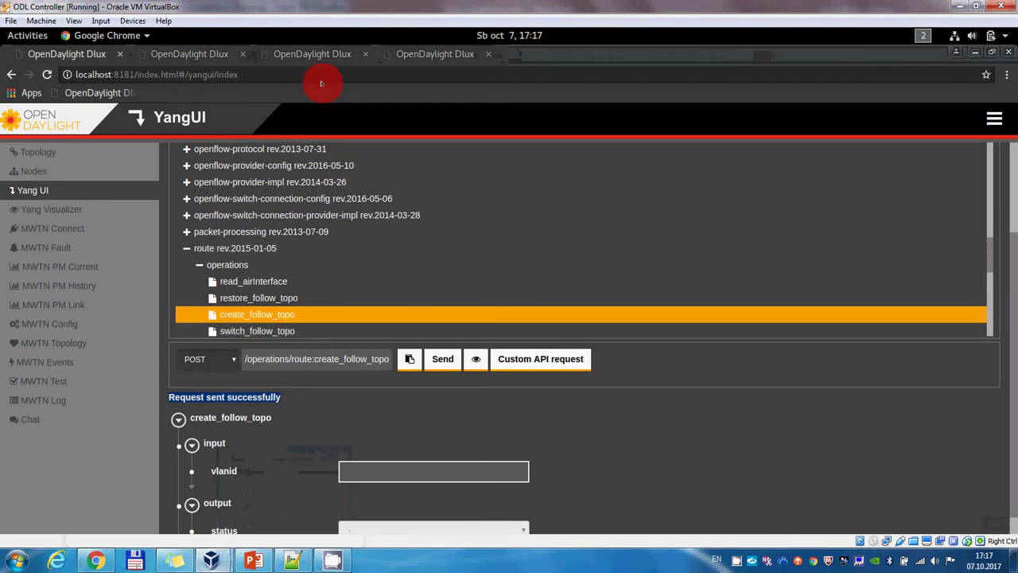
left_click(304, 53)
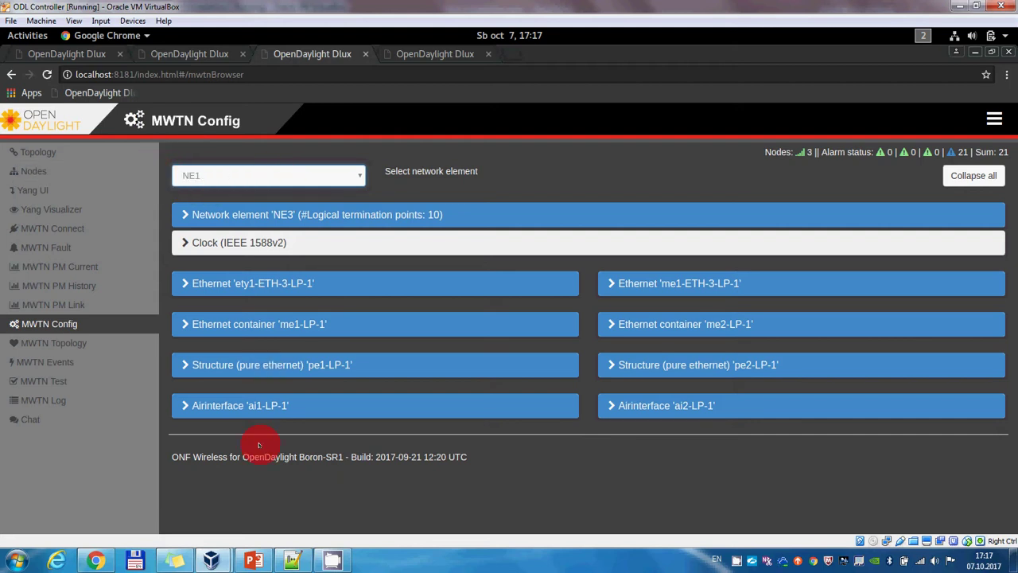
left_click(270, 406)
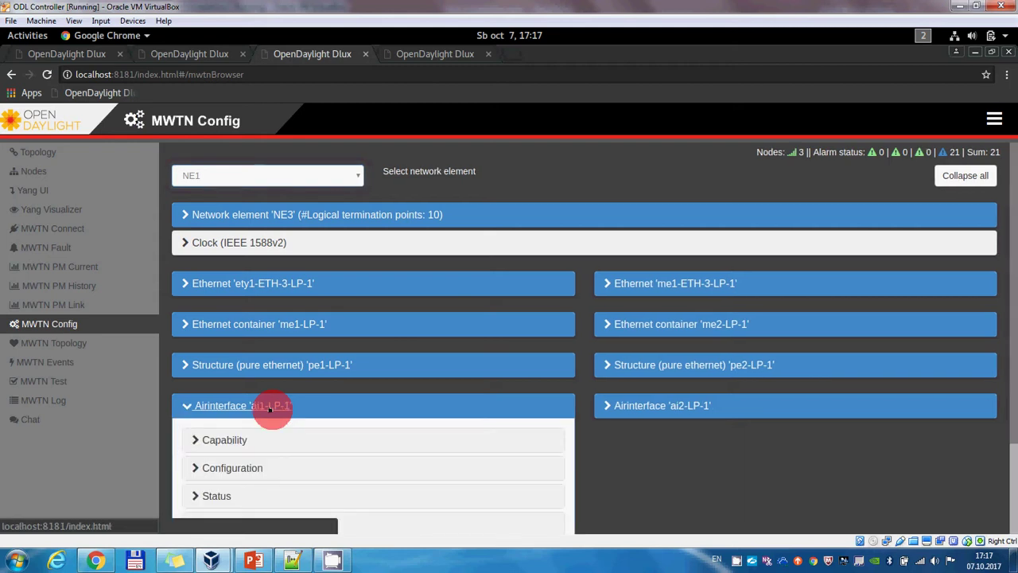
left_click(236, 468)
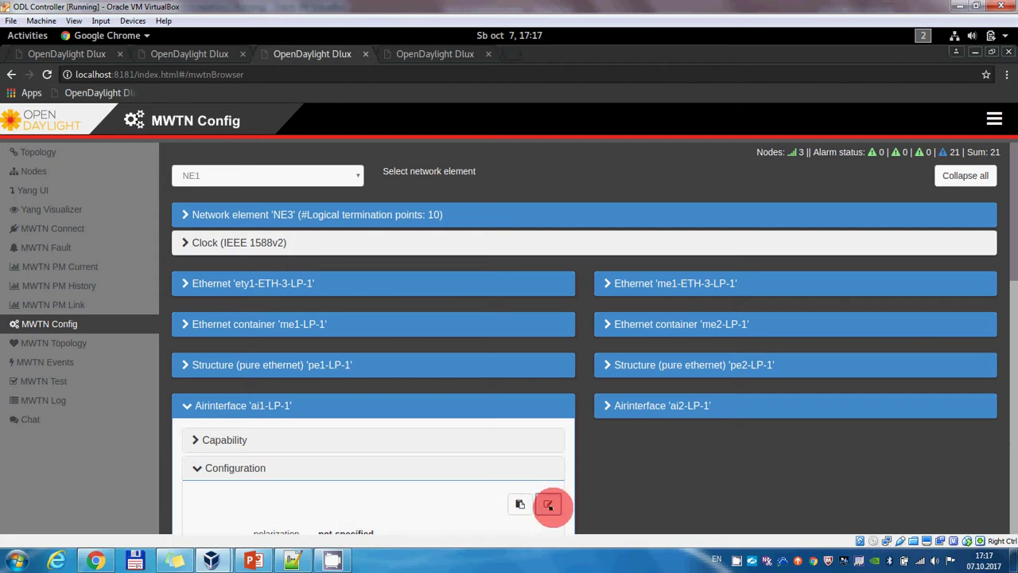
Step: Set the tx-channel-bandwidth of NE1's ai1-LP-1 air interface to 56000 and its modulation-max to 1024, and apply the configuration
left_click(548, 505)
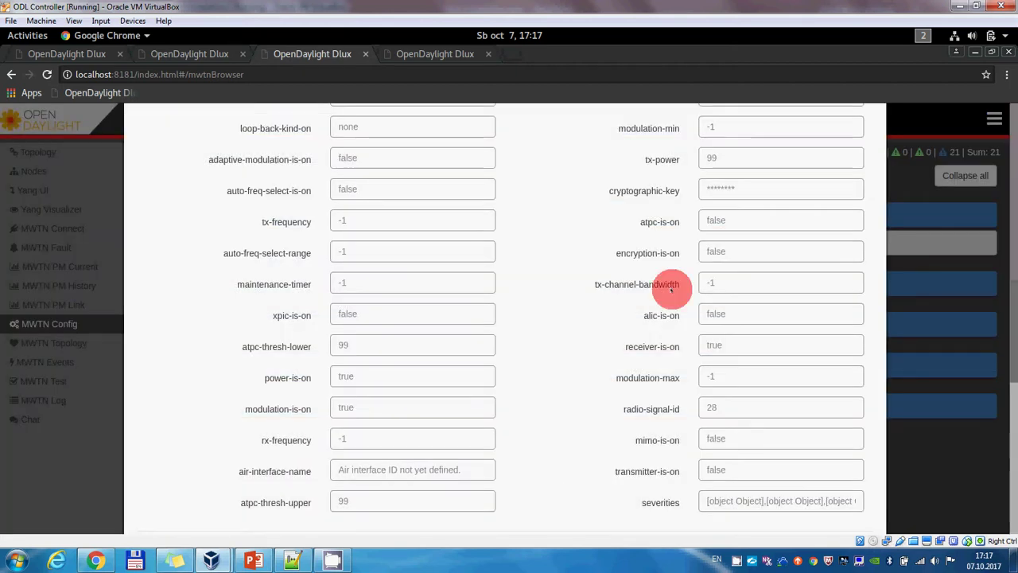
scroll(675, 288, "up", 3)
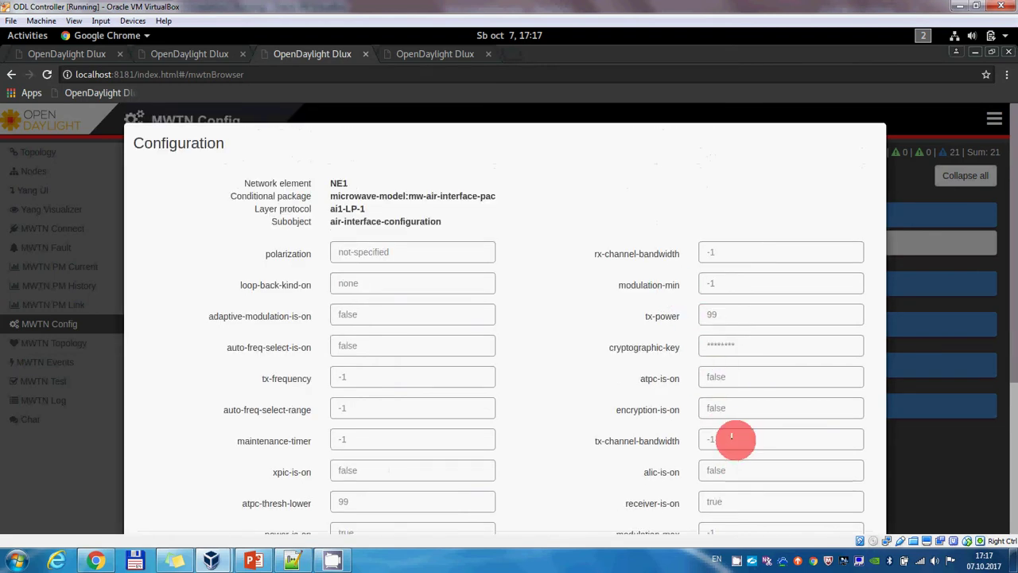
double_click(731, 442)
type("56")
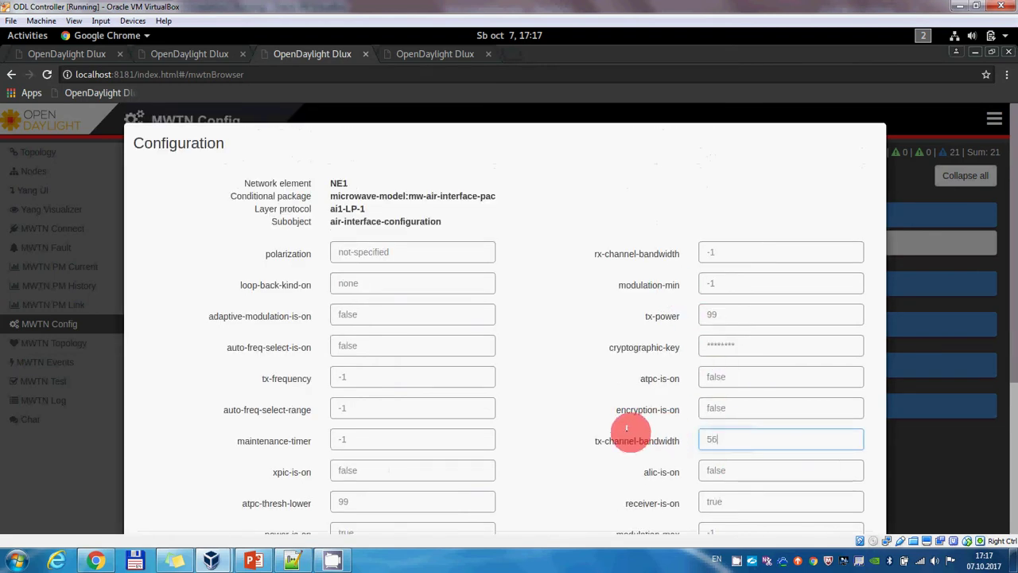
type("000")
scroll(1004, 383, "down", 2)
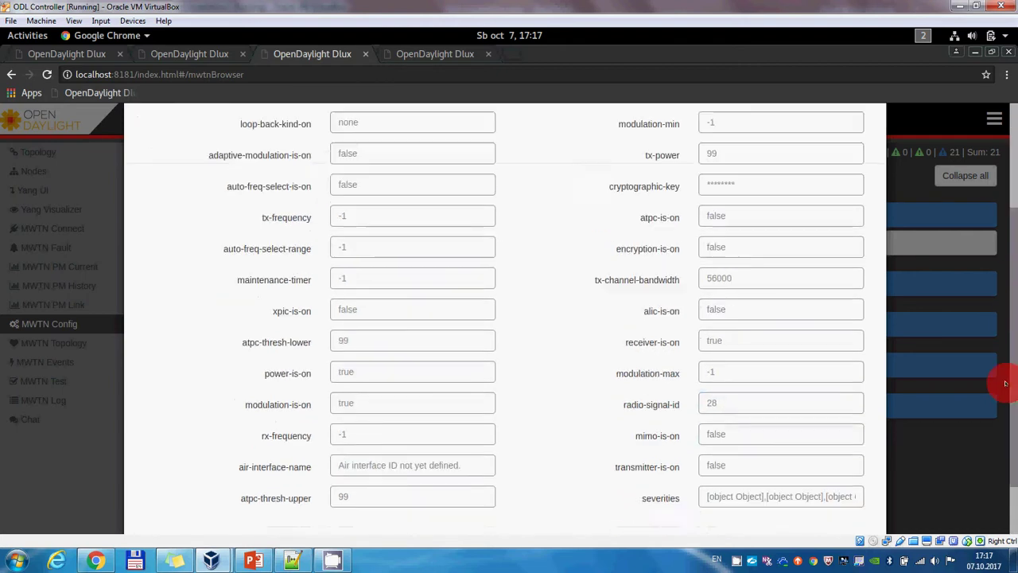
scroll(1005, 398, "down", 1)
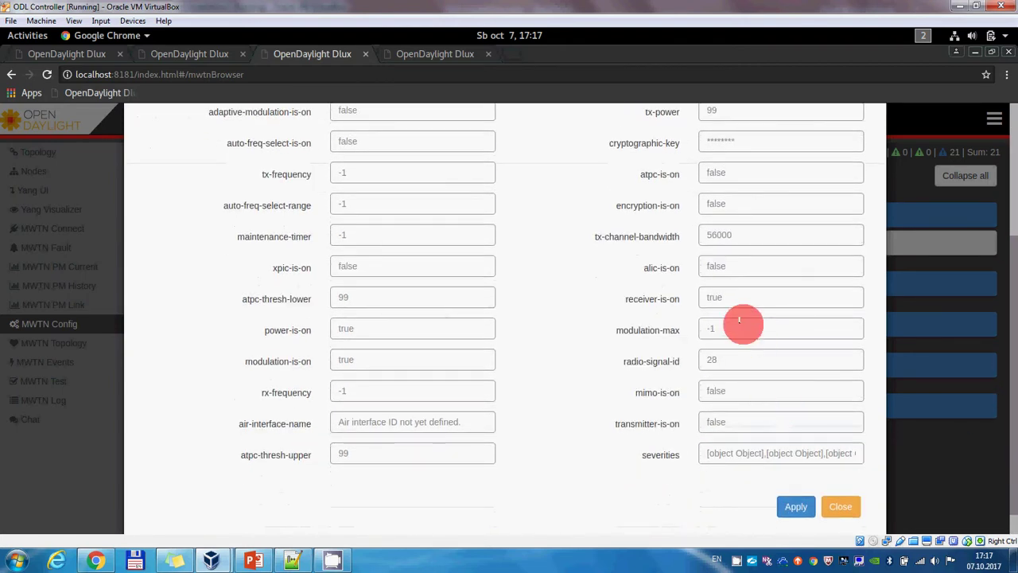
double_click(739, 320)
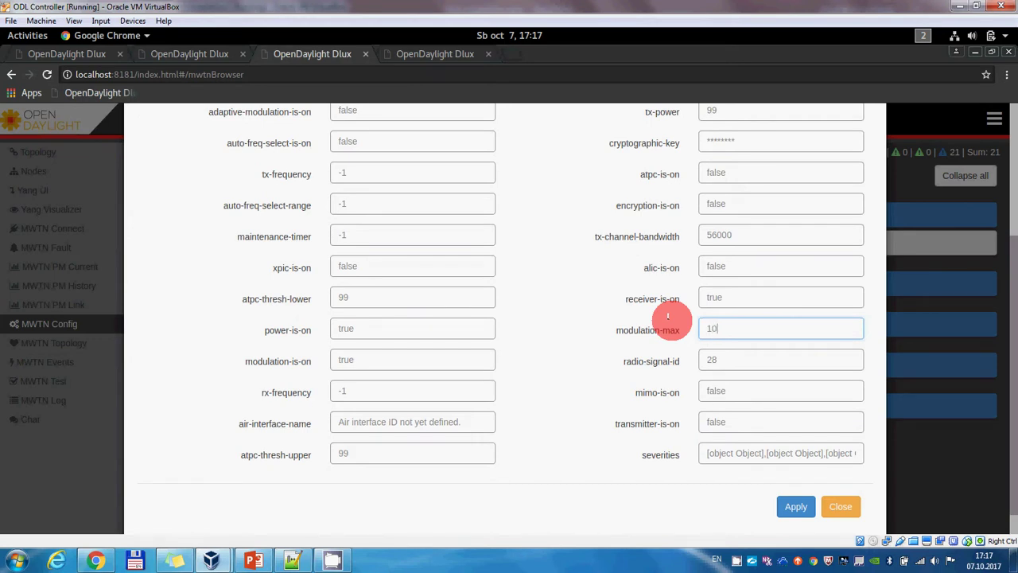
left_click(792, 504)
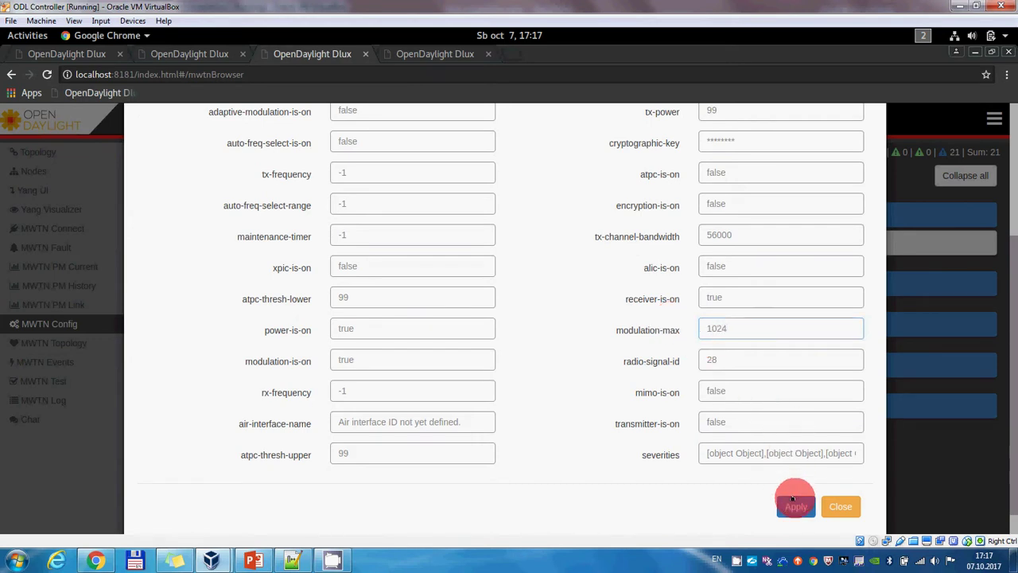
left_click(837, 515)
Step: Set tx-channel-bandwidth to 56000 and modulation-max to 1024 for NE1's ai2-LP-1 air interface, and apply the configuration
left_click(659, 401)
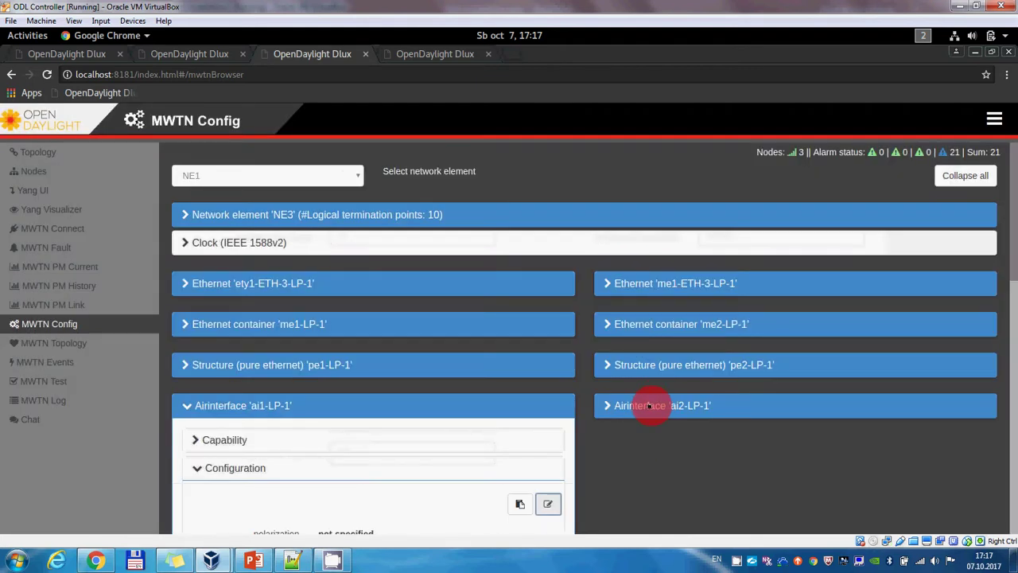
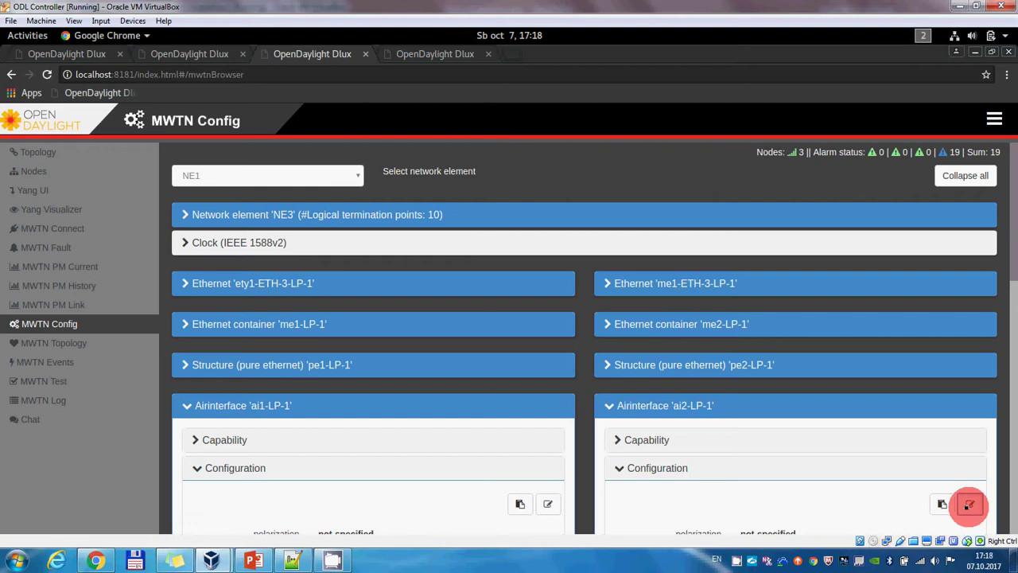
left_click(969, 504)
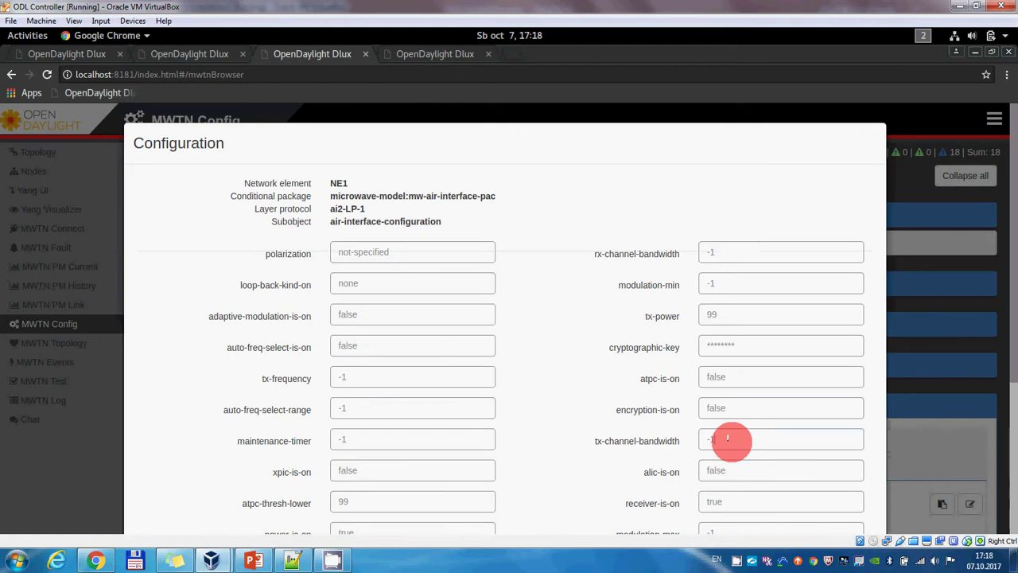
left_click_drag(727, 438, 660, 440)
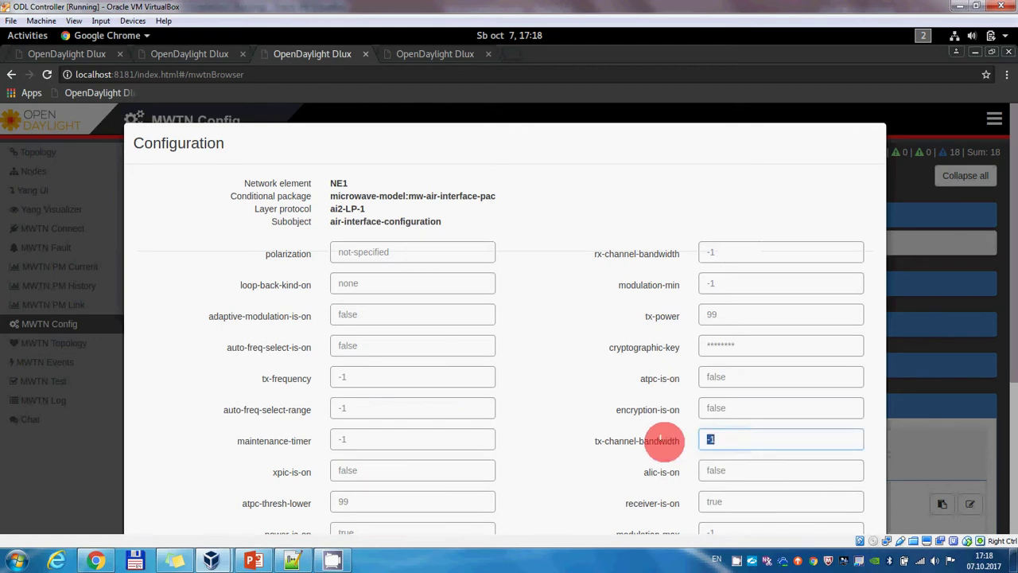
type("56000")
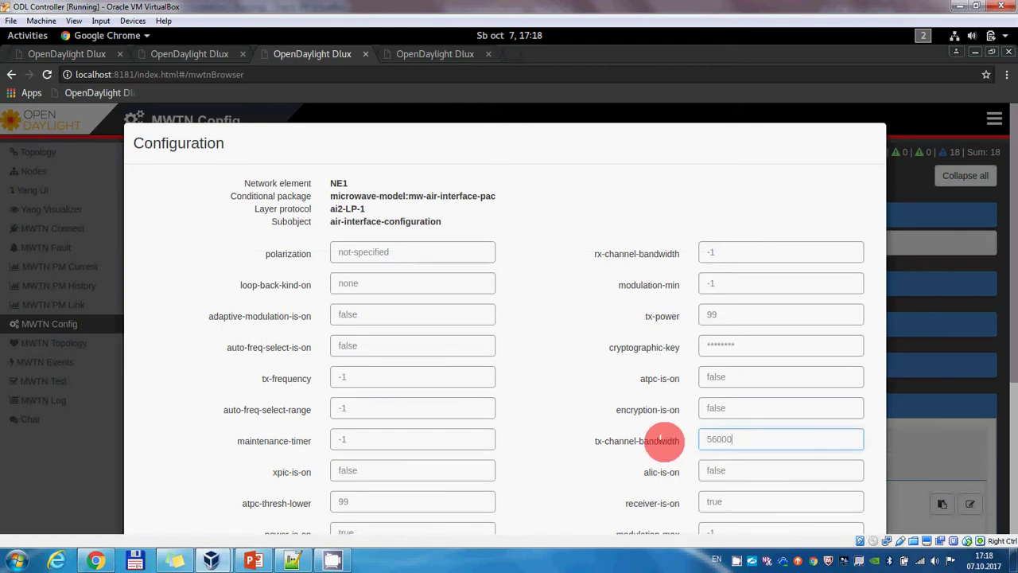
scroll(1015, 288, "down", 1)
scroll(1014, 288, "down", 3)
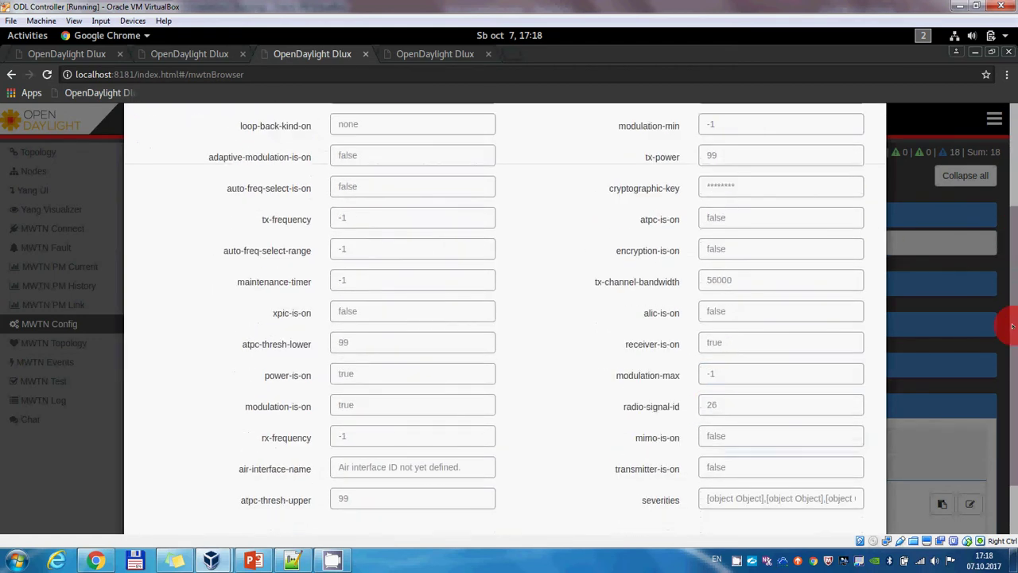
left_click_drag(692, 368, 622, 373)
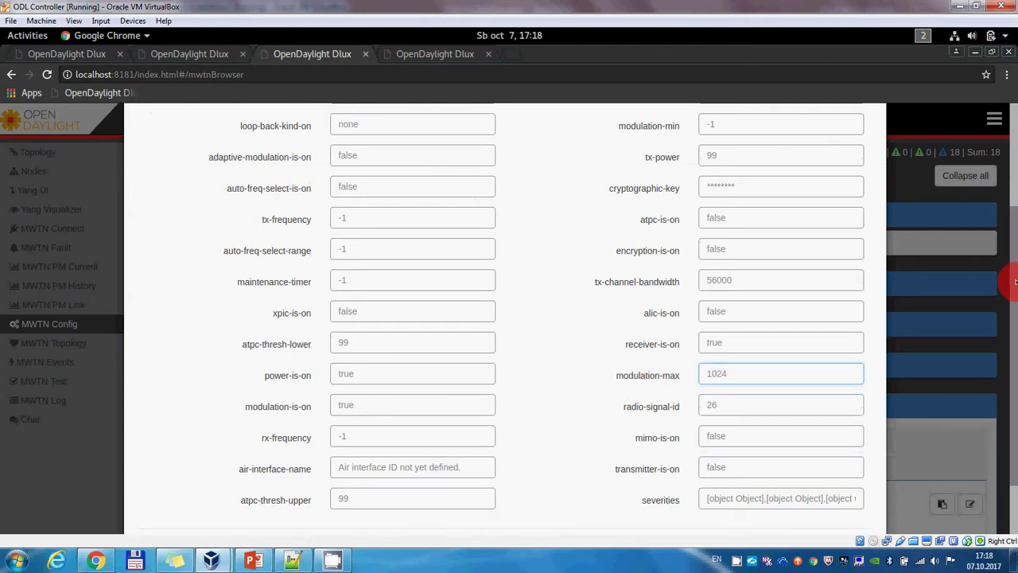
scroll(1007, 318, "down", 2)
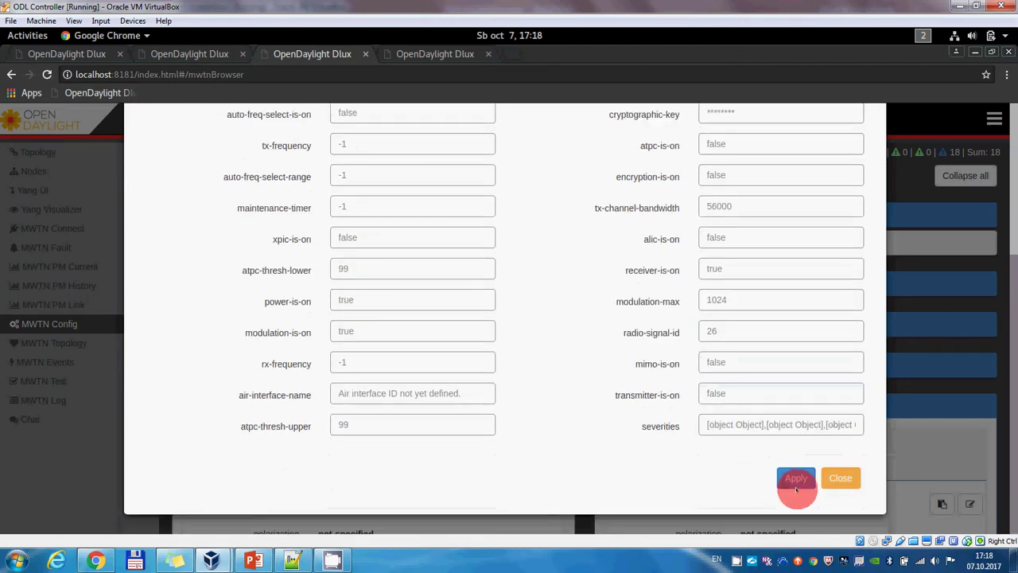
left_click(796, 480)
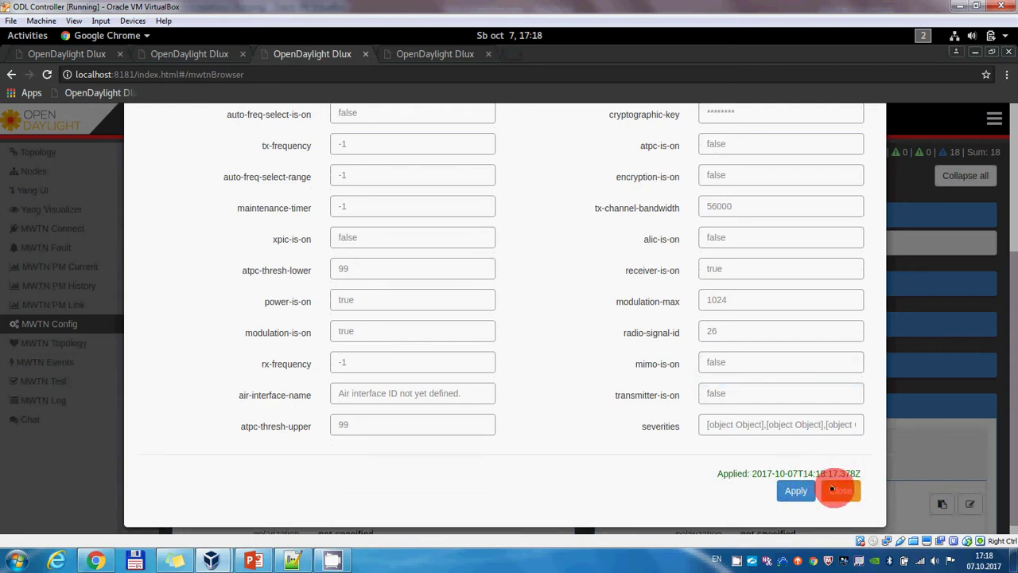
left_click(832, 488)
mouse_move(214, 561)
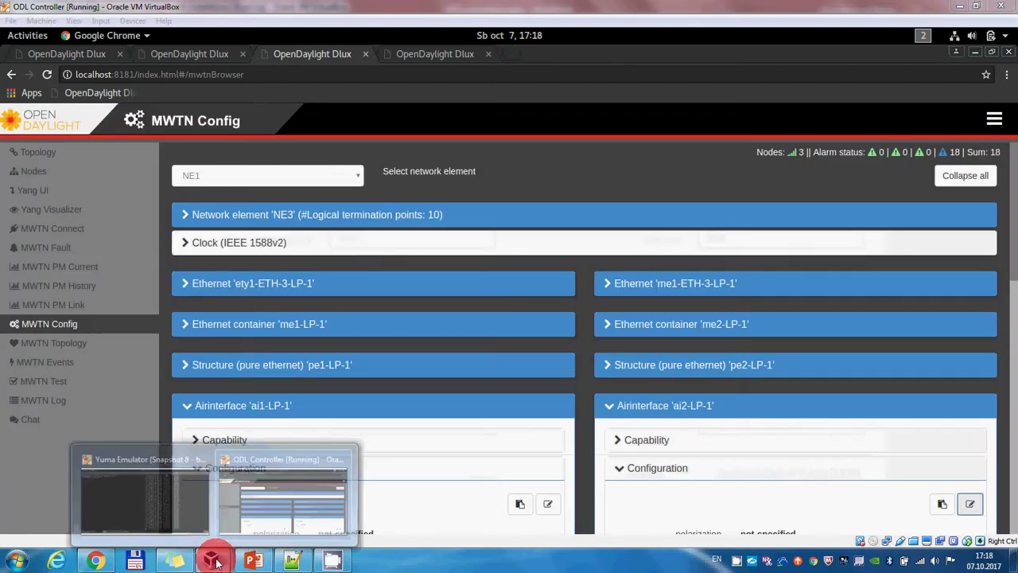
Step: Switch to the Yuma Emulator to check the iperf3 bandwidth in the NE3 terminal, and view the Topology slide in PowerPoint
left_click(172, 509)
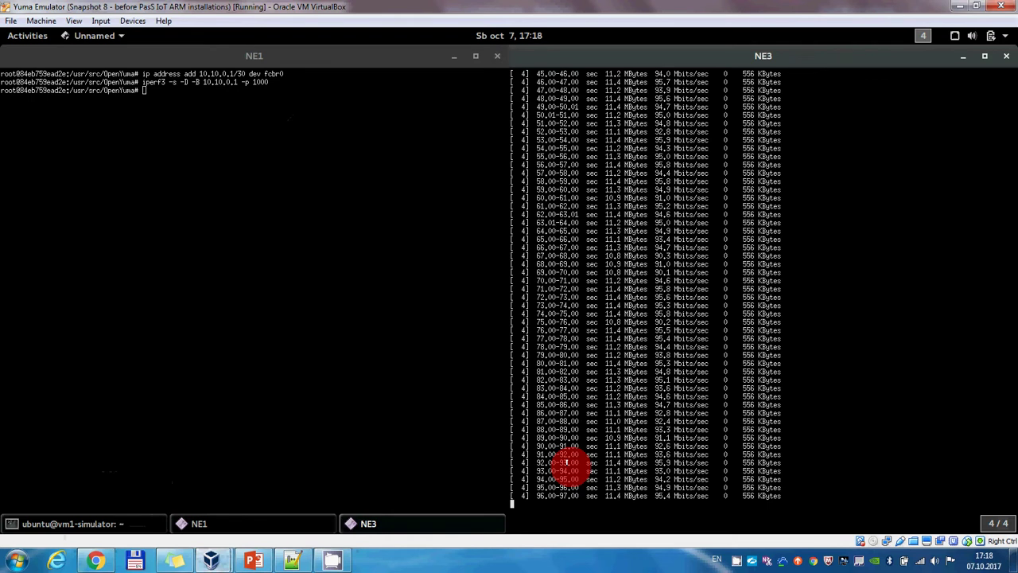
left_click_drag(653, 482, 686, 481)
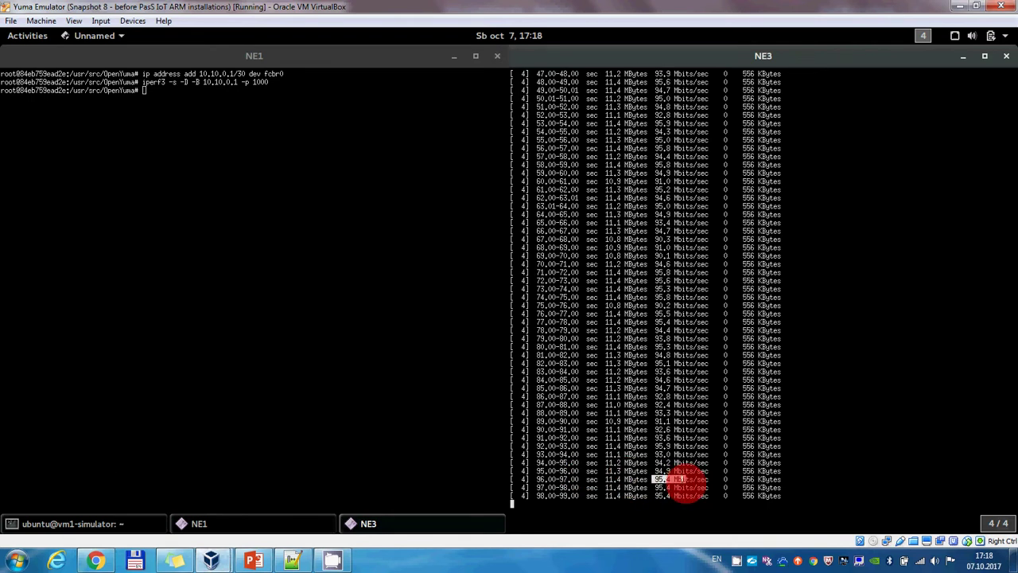
triple_click(680, 480)
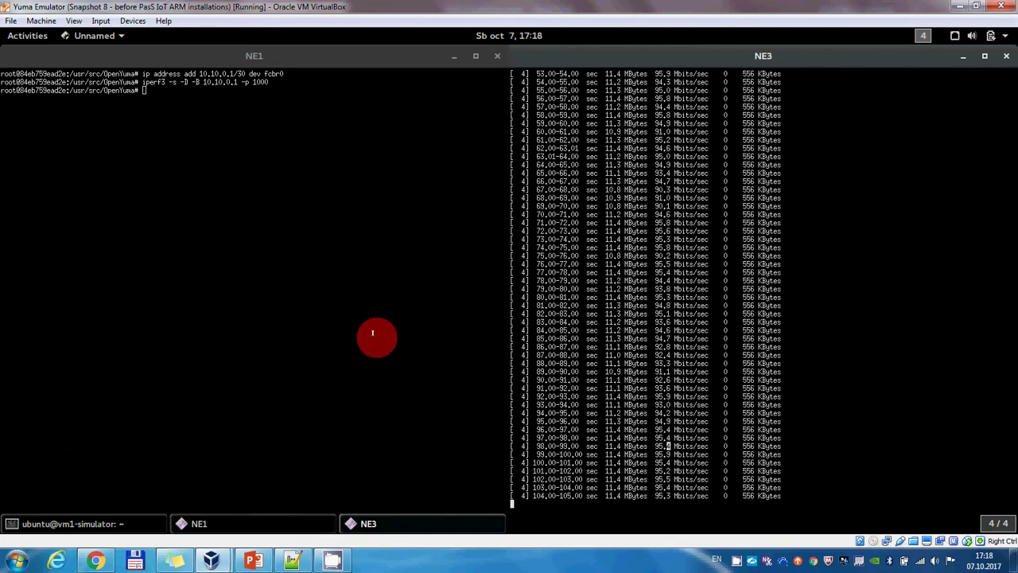
left_click(257, 560)
Step: Switch to the ODL Controller, select network element NE2 and expand the configuration of its Airinterface 'ai1-LP-1'
mouse_move(210, 560)
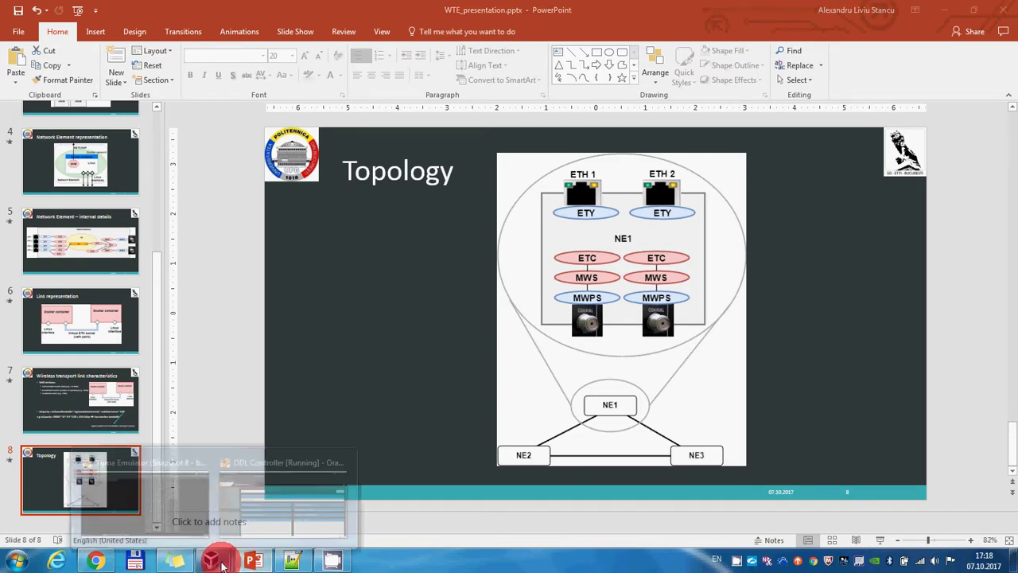
left_click(267, 505)
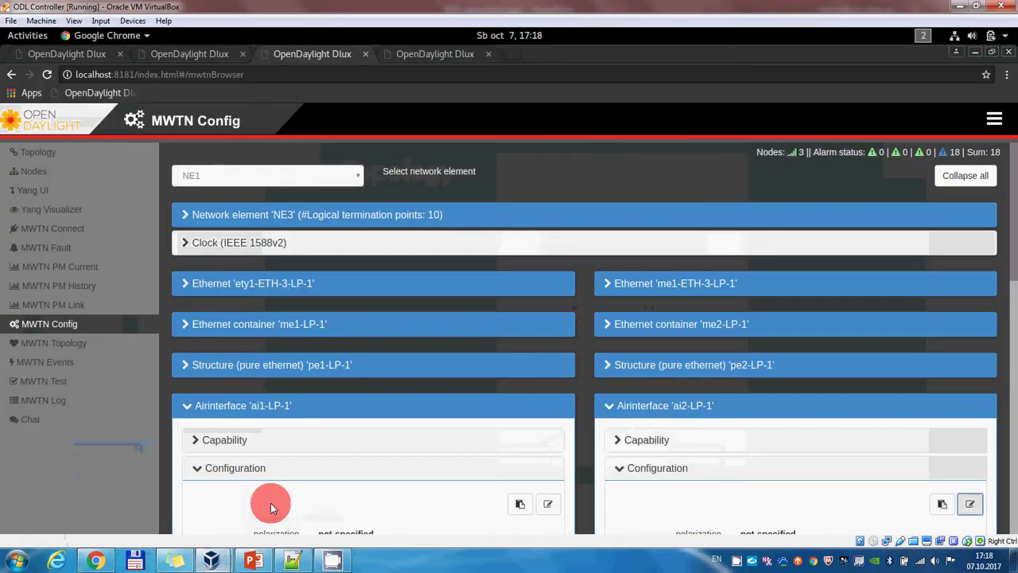
left_click(322, 181)
left_click(295, 203)
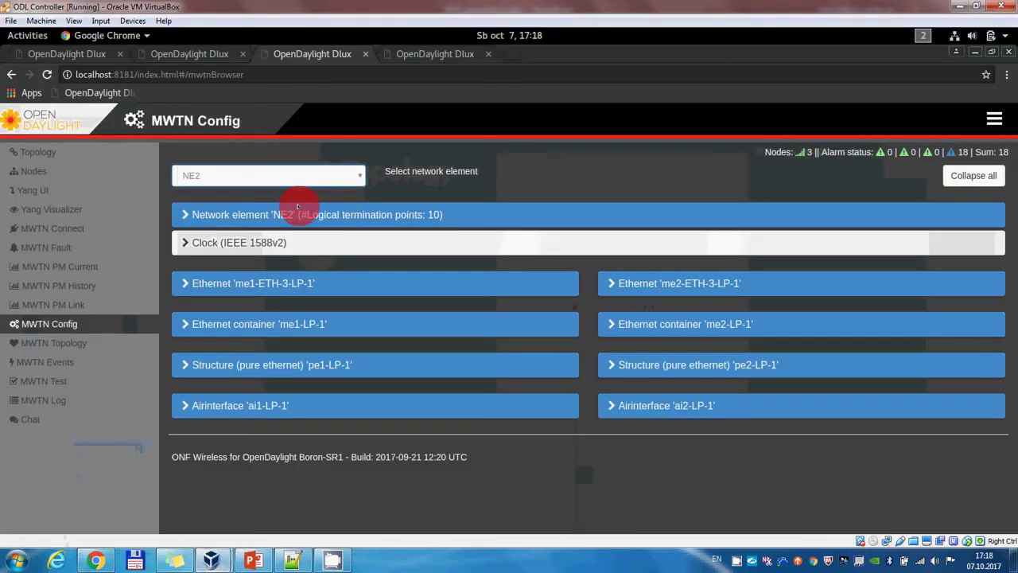
left_click(276, 404)
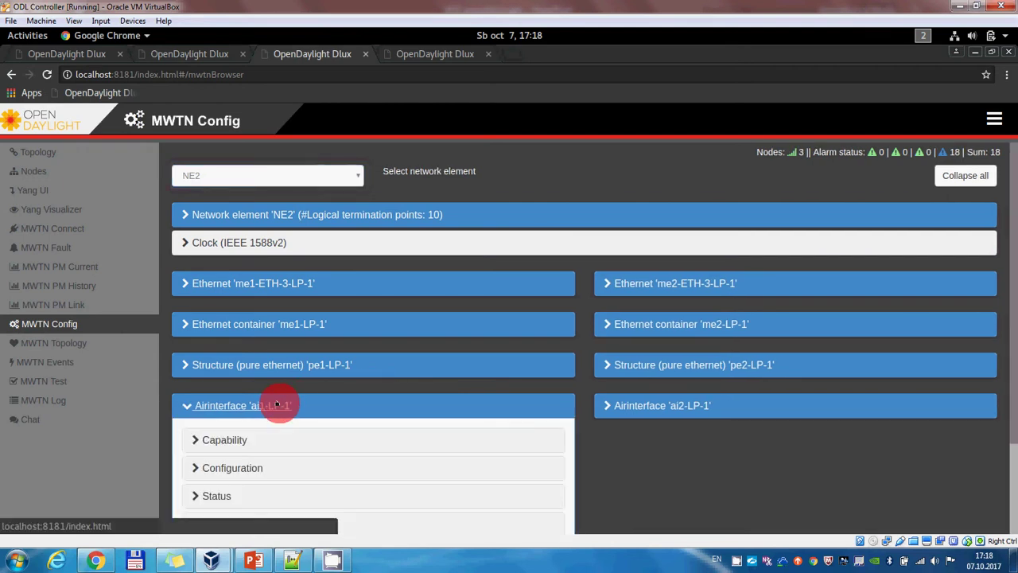
left_click(235, 468)
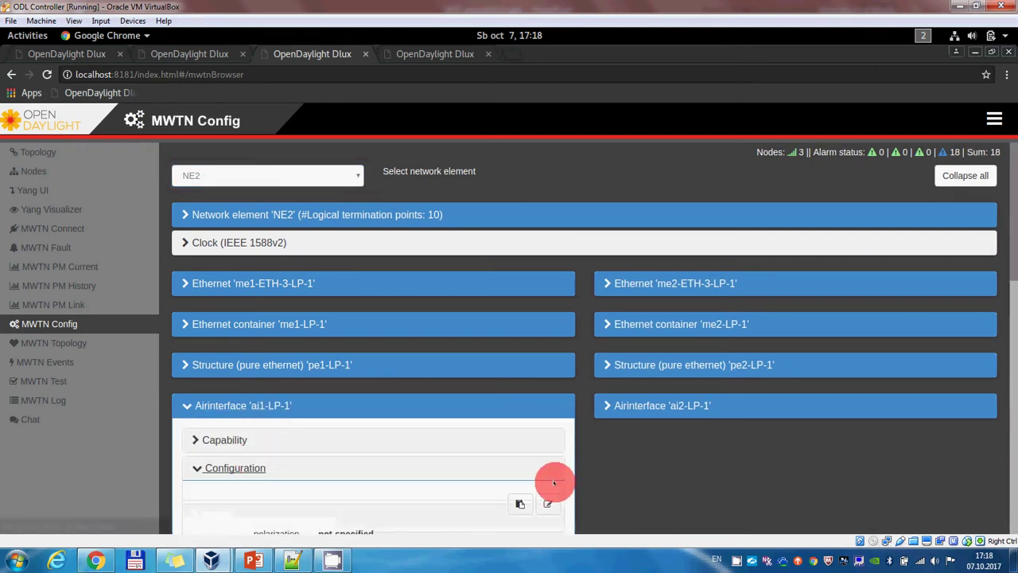
Step: Set tx-channel-bandwidth to 56000 and modulation-max to 1024 for NE2's ai1-LP-1 air interface, and apply the configuration
left_click(546, 502)
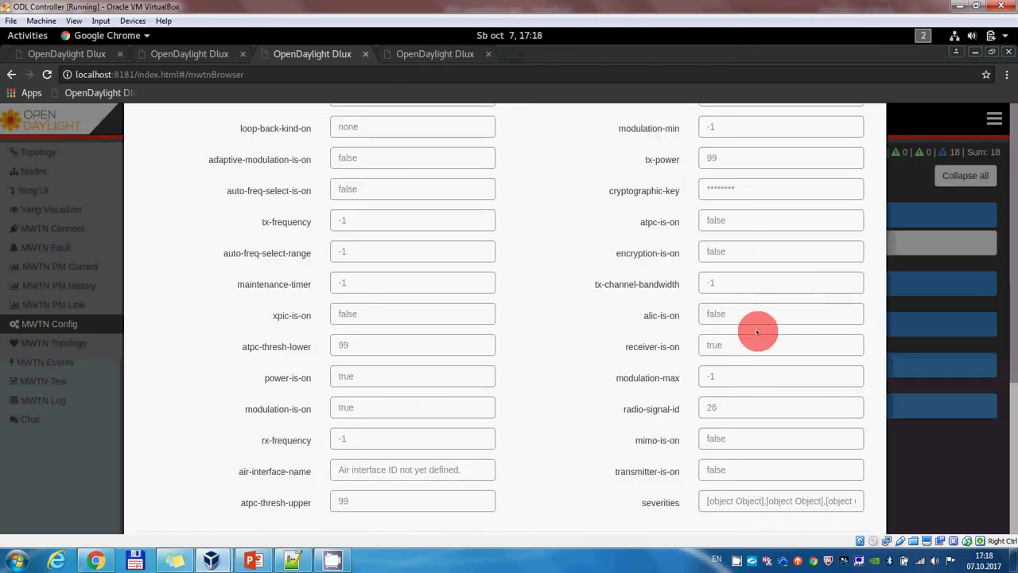
scroll(1000, 284, "up", 2)
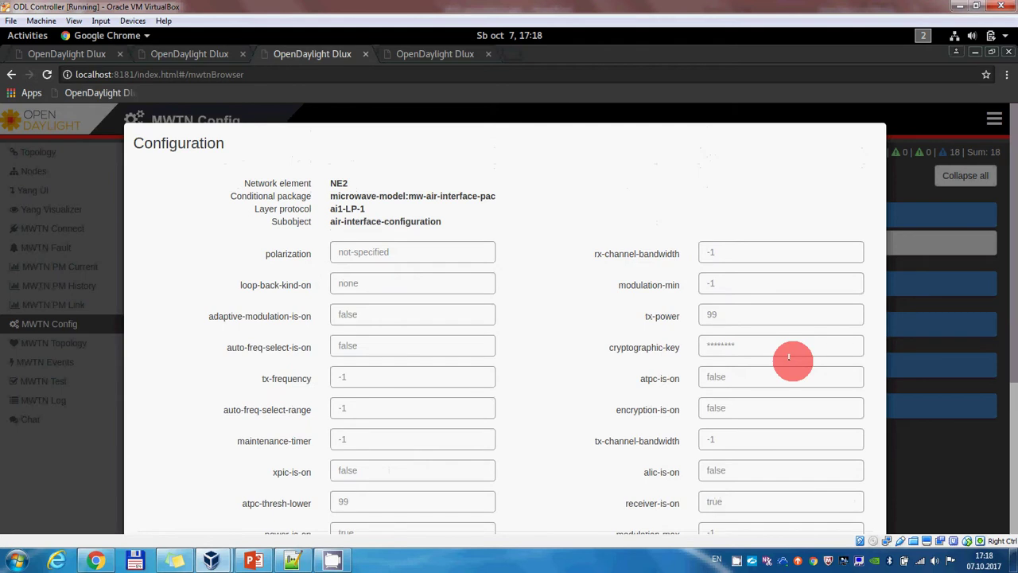
double_click(730, 439)
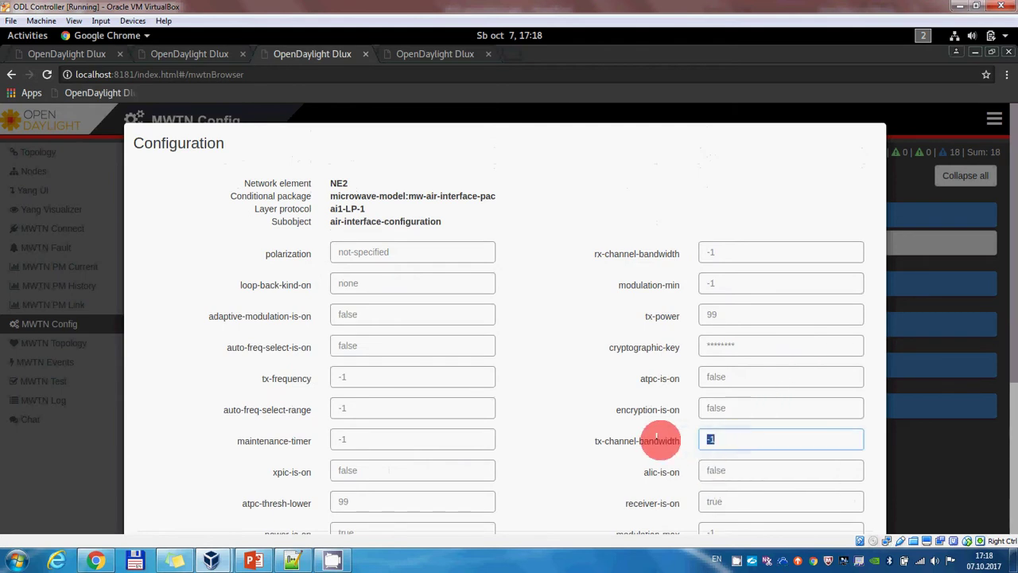
type("560")
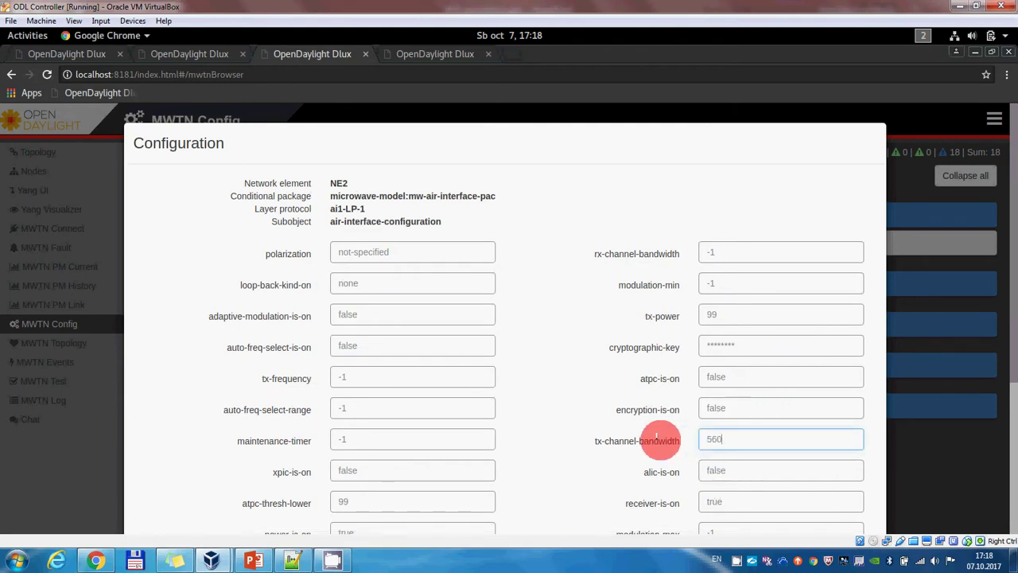
type("00")
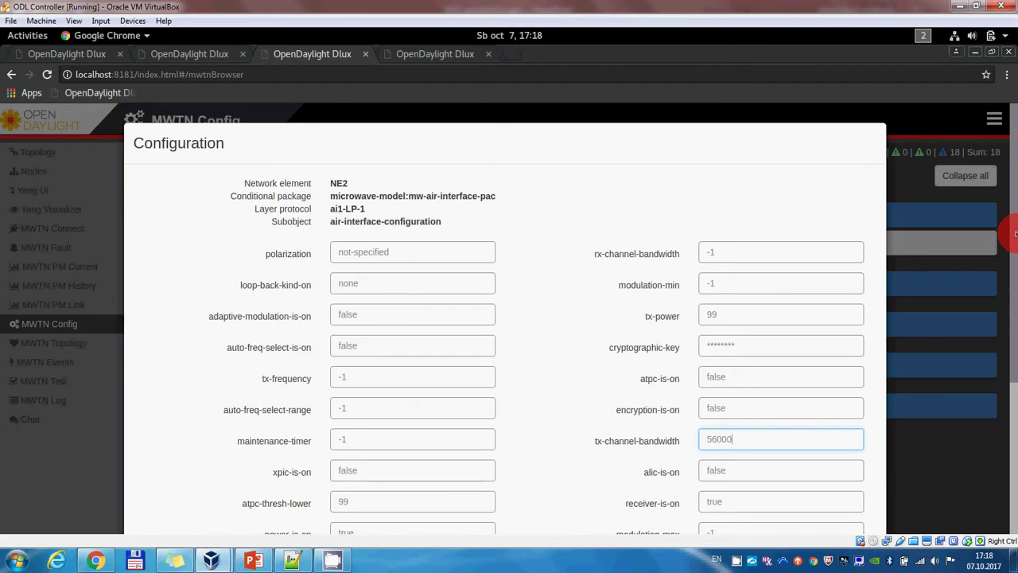
scroll(1007, 369, "down", 3)
left_click(716, 299)
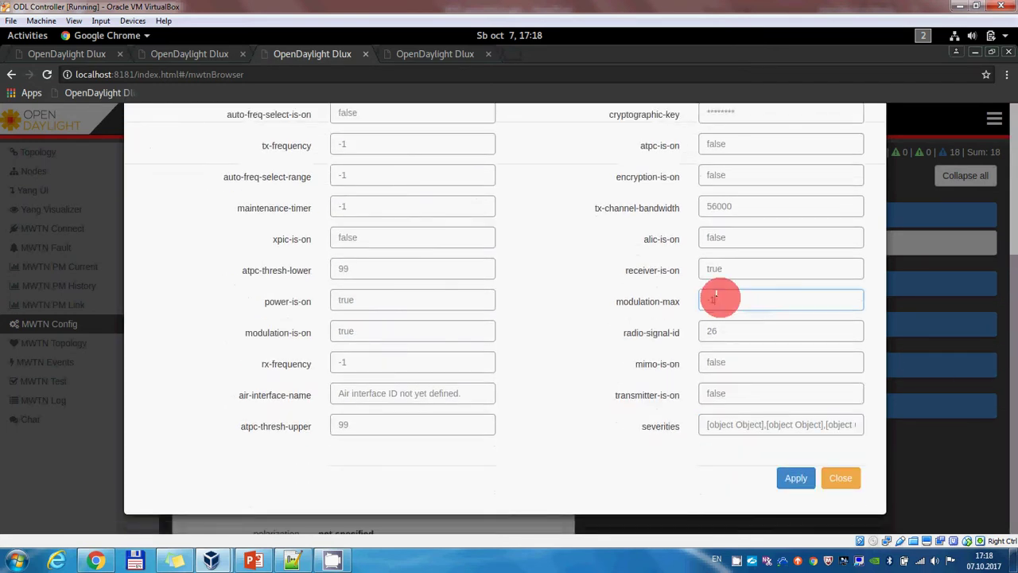
double_click(716, 299)
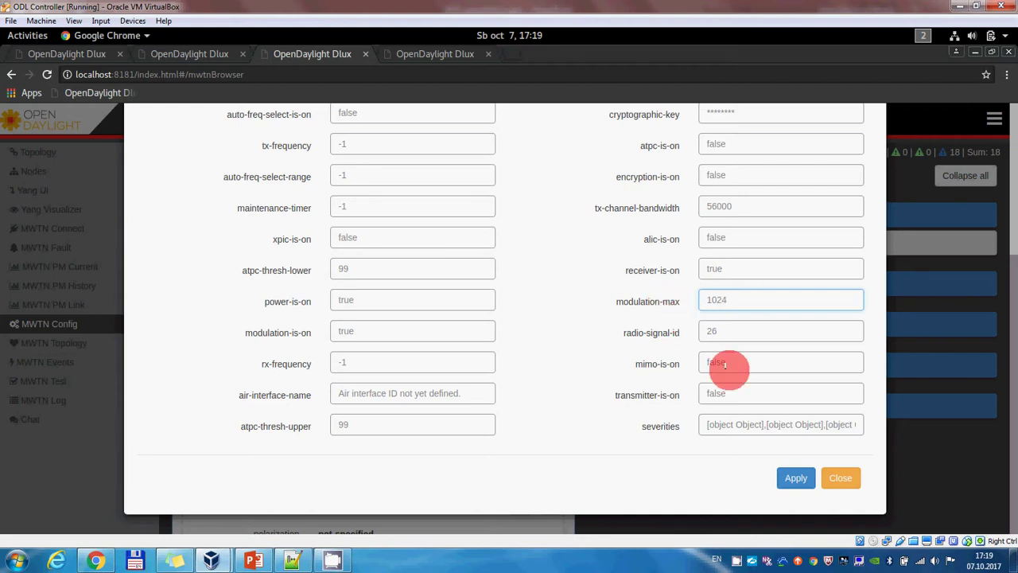
left_click(795, 477)
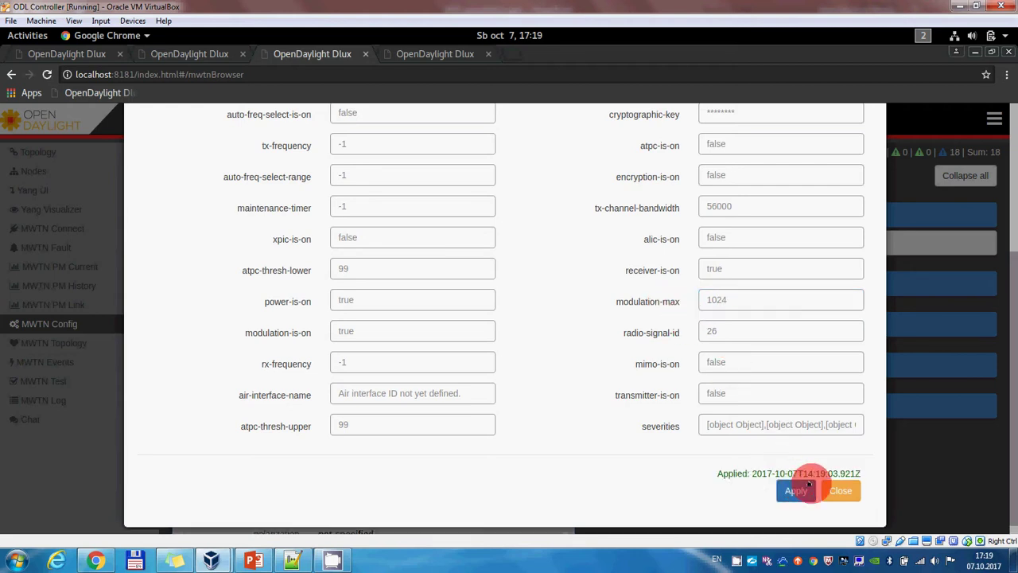
left_click(840, 488)
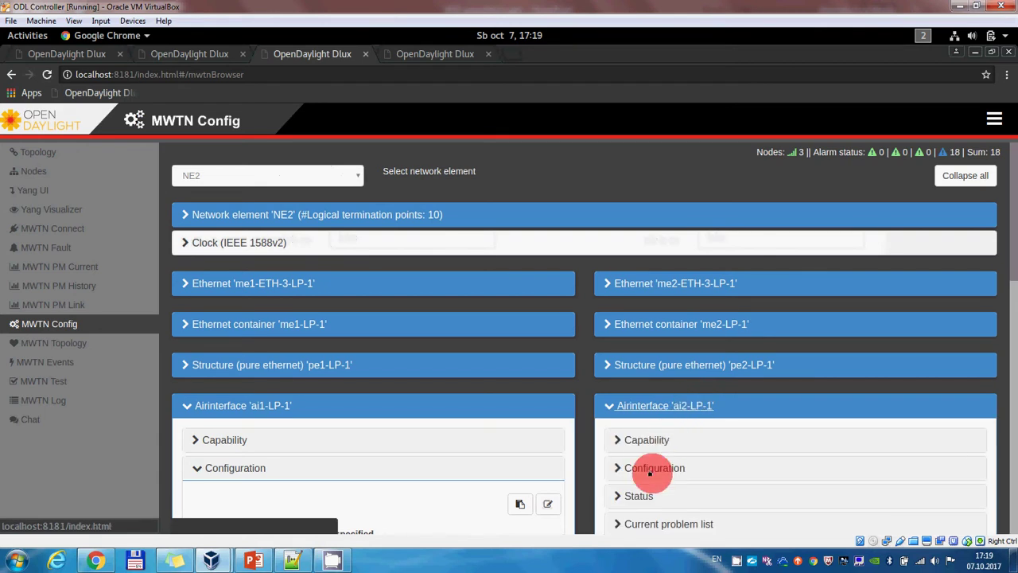
Step: Set the tx-channel-bandwidth of NE2's ai2-LP-1 air interface to 56000 and its modulation-max to 1024, and apply the configuration
left_click(651, 467)
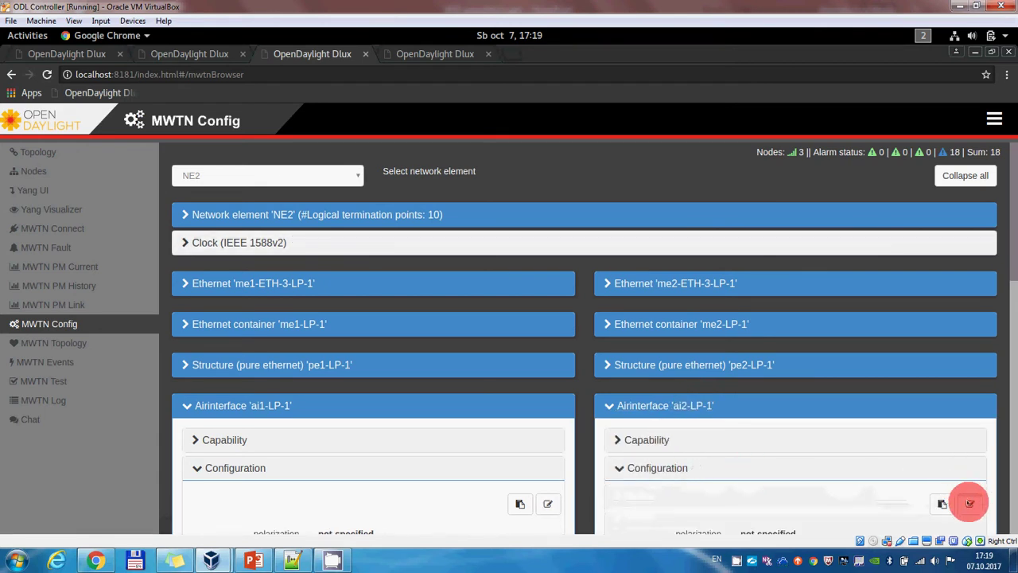
left_click(970, 503)
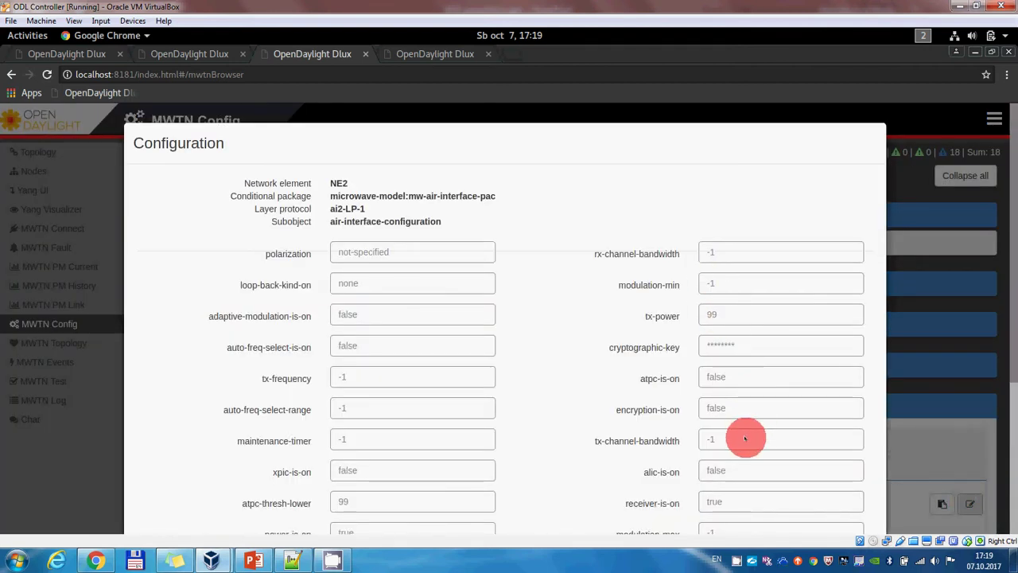
double_click(745, 437)
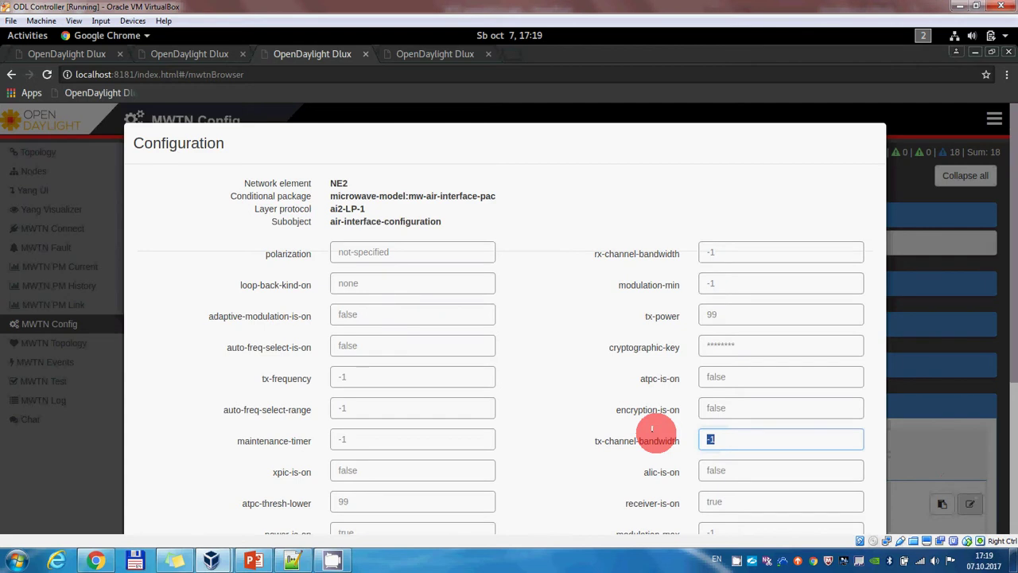
type("56")
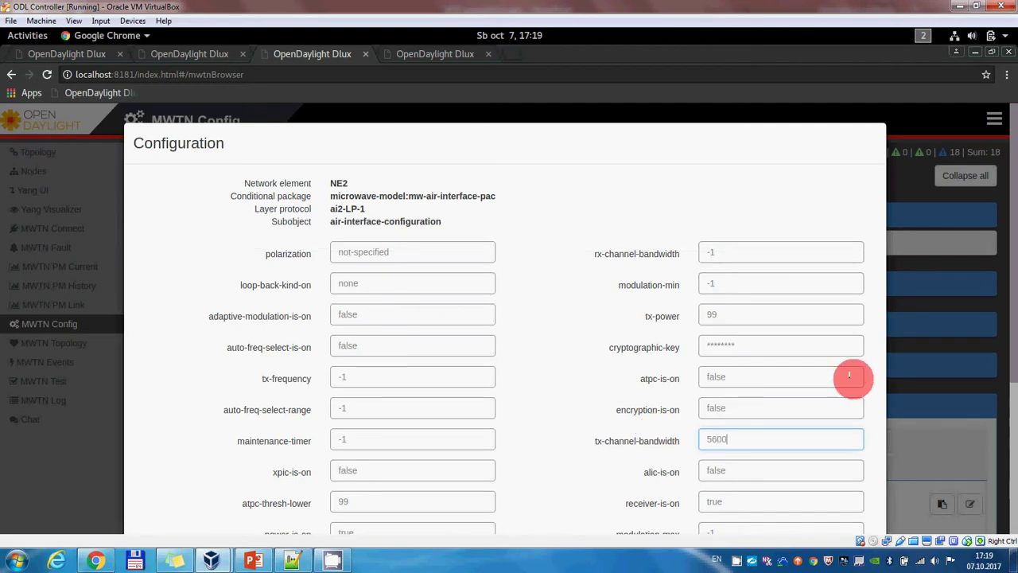
type("00")
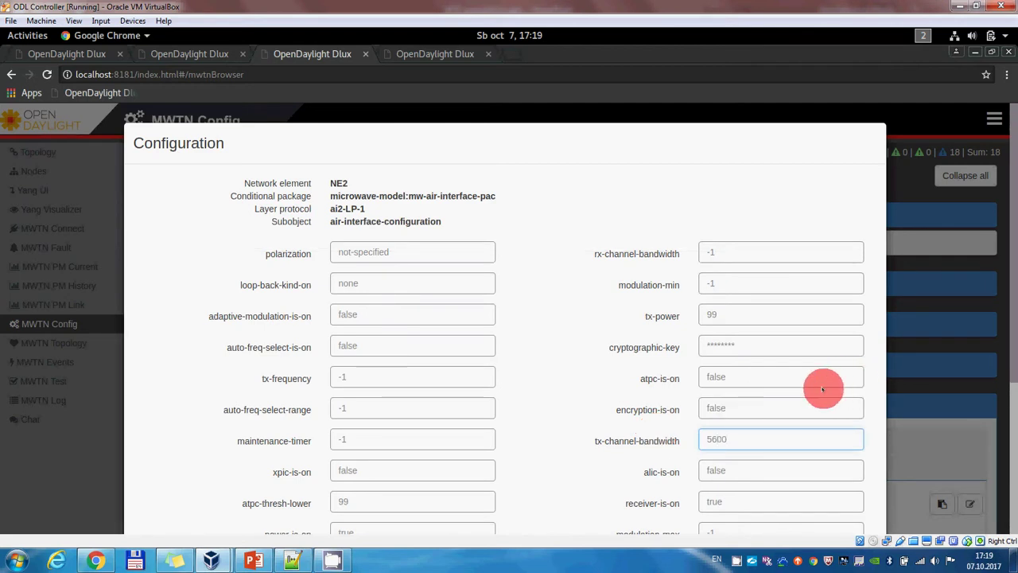
type("0")
left_click_drag(1008, 239, 637, 295)
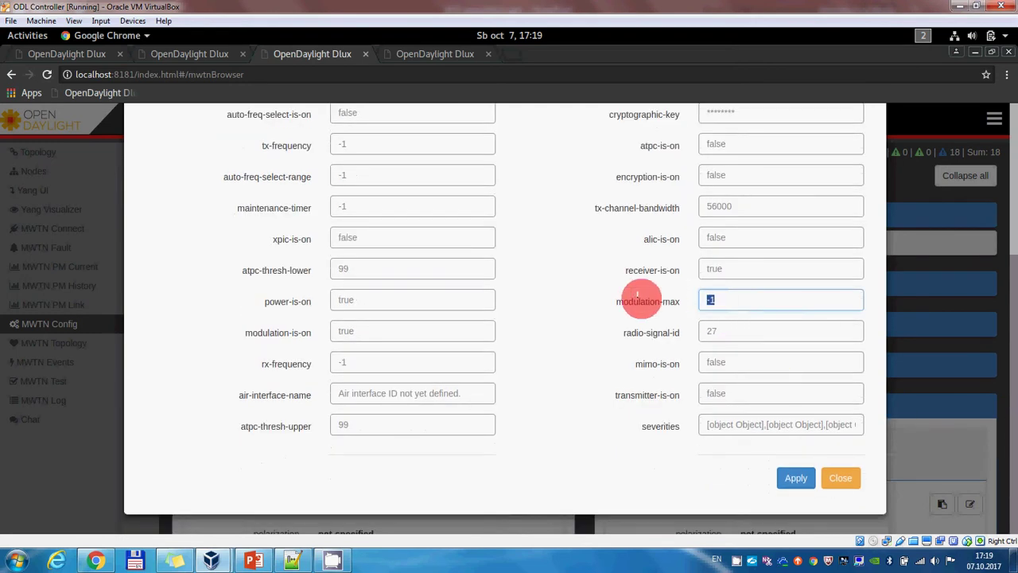
type("1024")
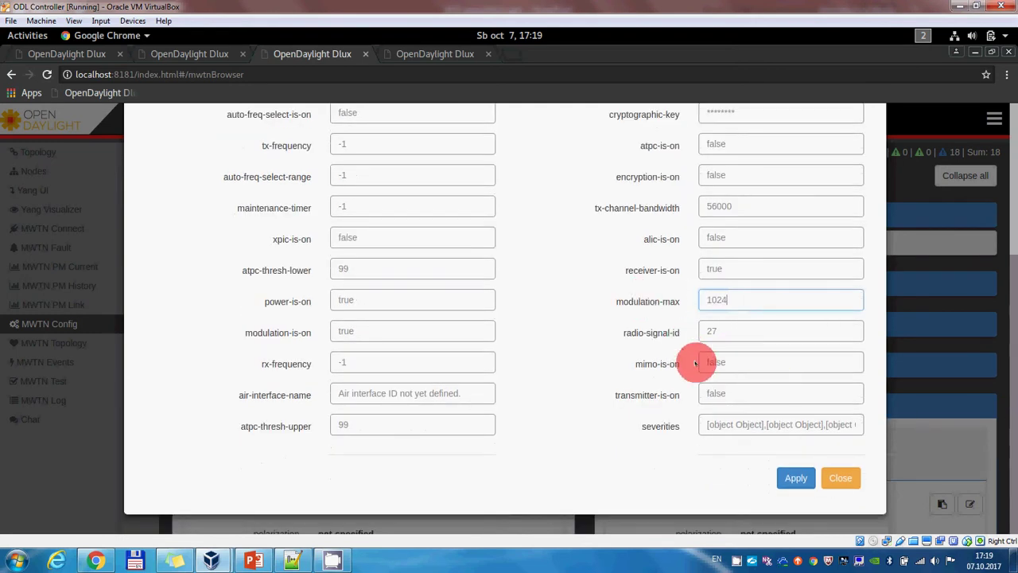
left_click(787, 473)
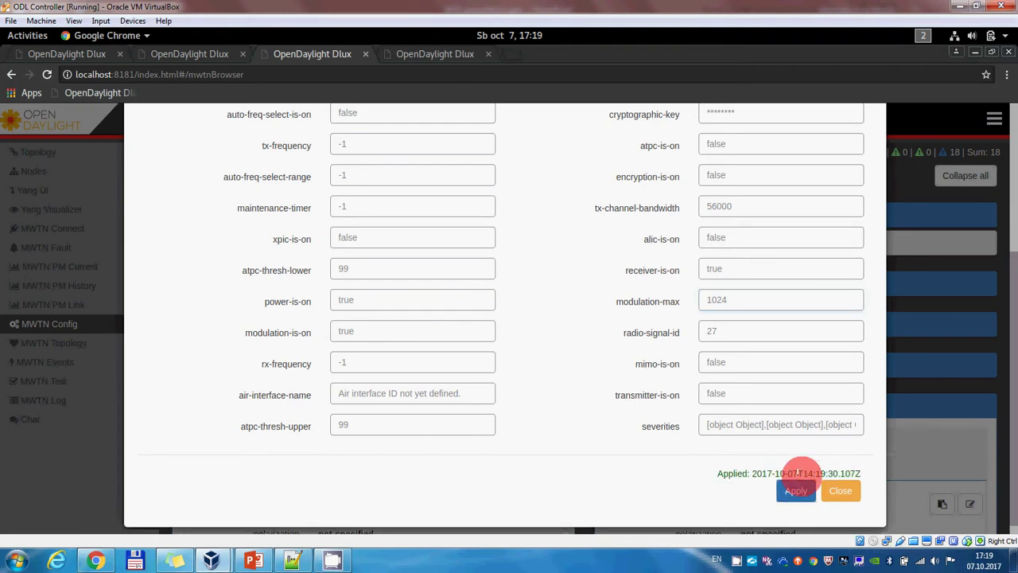
left_click(834, 482)
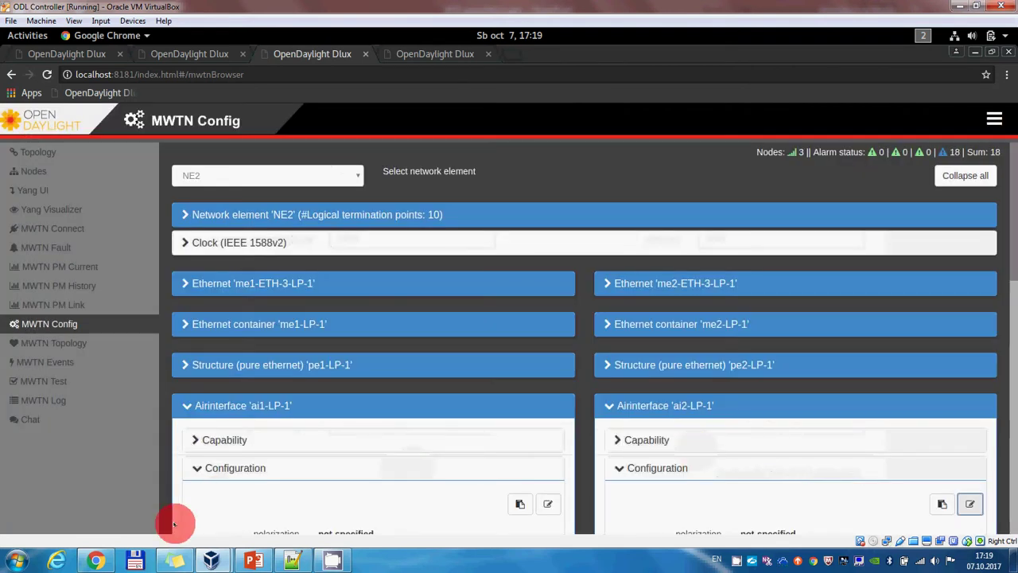
Step: Switch to the Yuma Emulator and check the latest iperf3 bandwidth values in the NE3 terminal
mouse_move(210, 557)
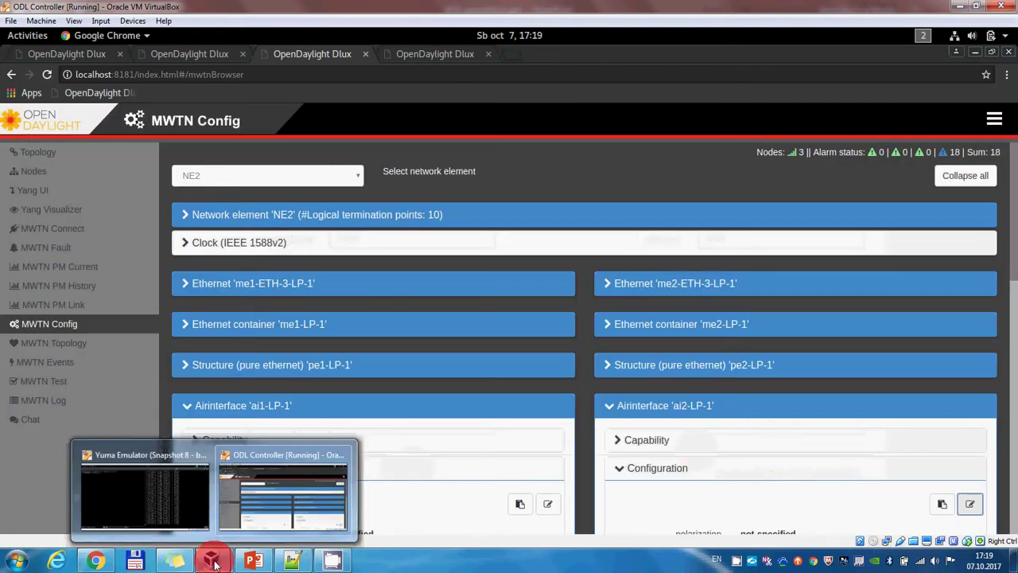
left_click(182, 513)
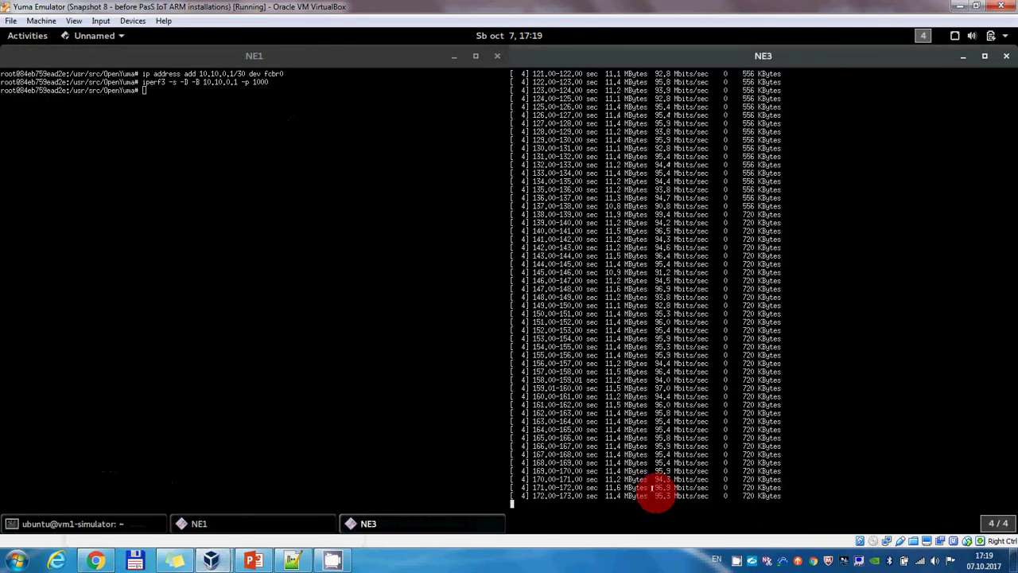
double_click(663, 488)
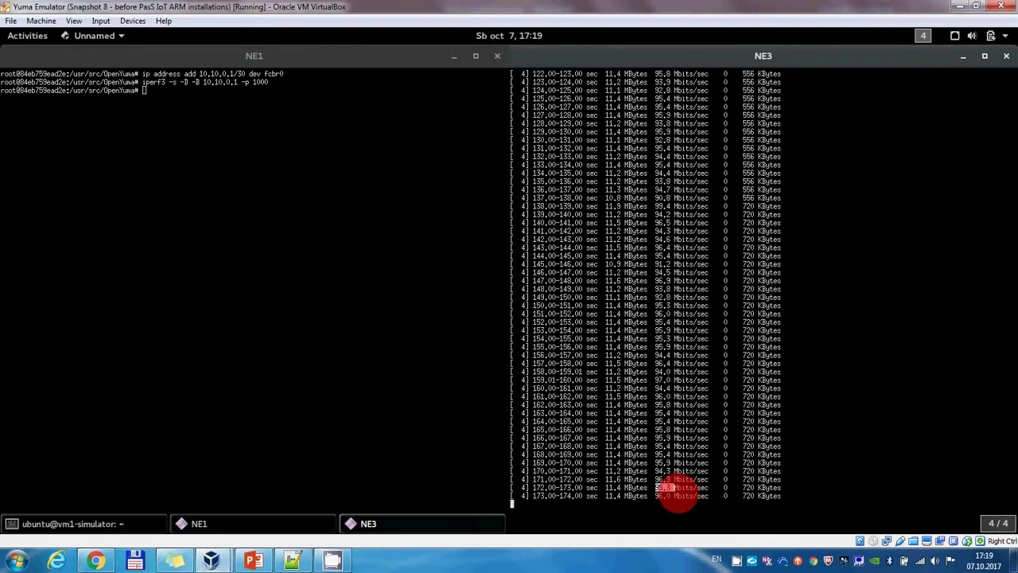
left_click(724, 463)
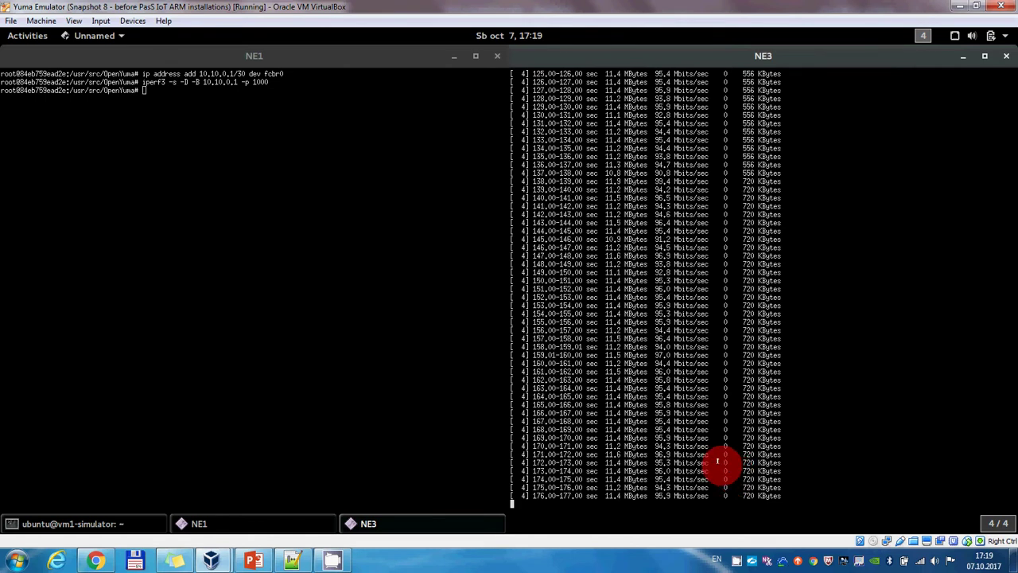
left_click(414, 422)
Step: Switch to the ODL Controller, select network element NE3 and open the configuration of its Airinterface 'ai1-LP-1' for editing
left_click(212, 561)
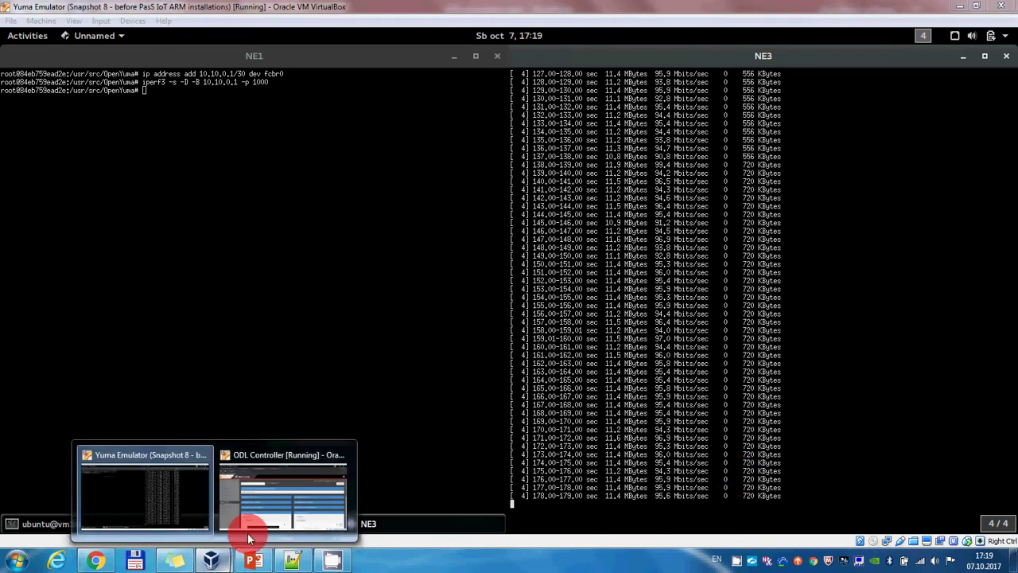
left_click(280, 511)
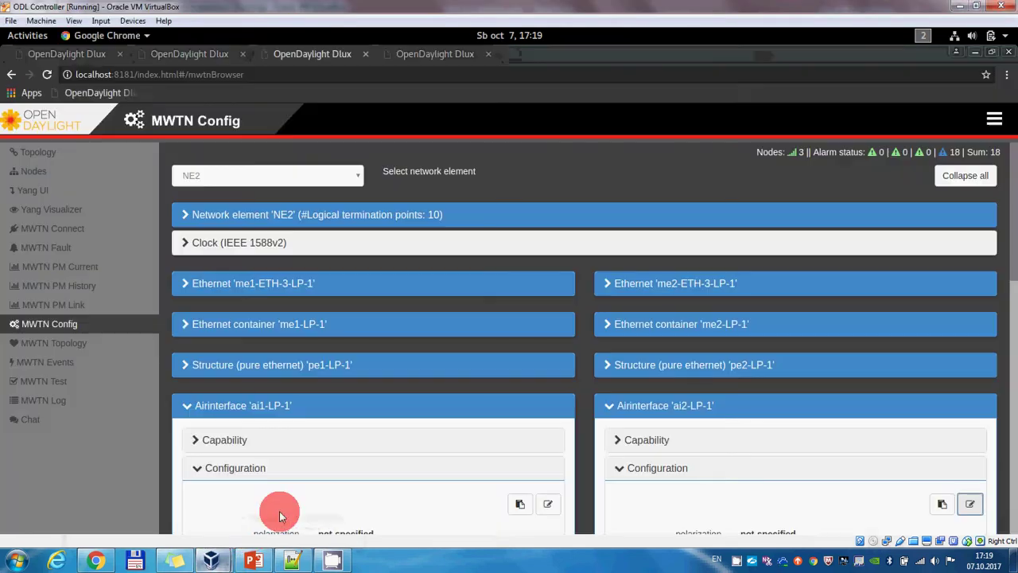
left_click(249, 175)
left_click(209, 214)
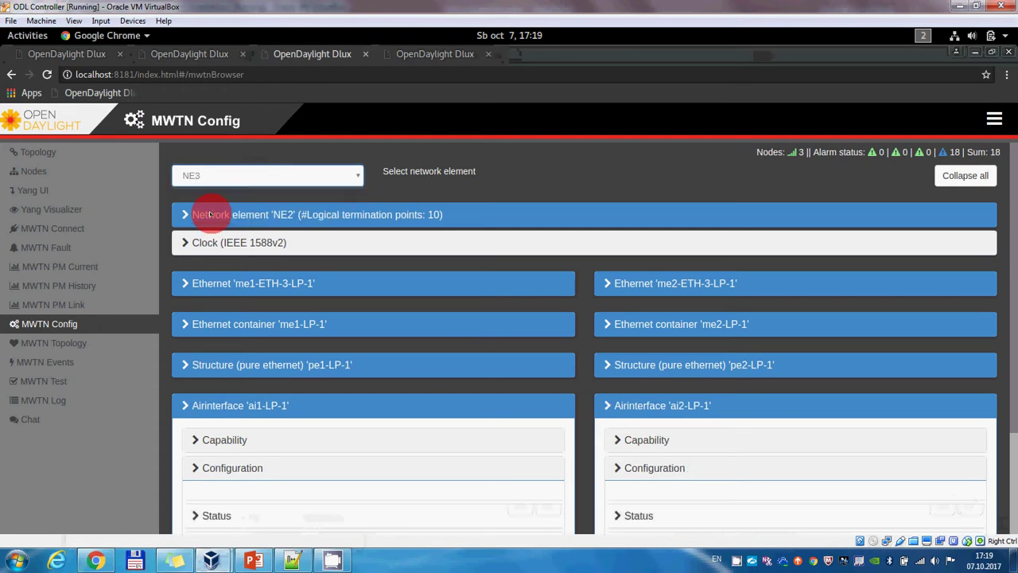
left_click(277, 406)
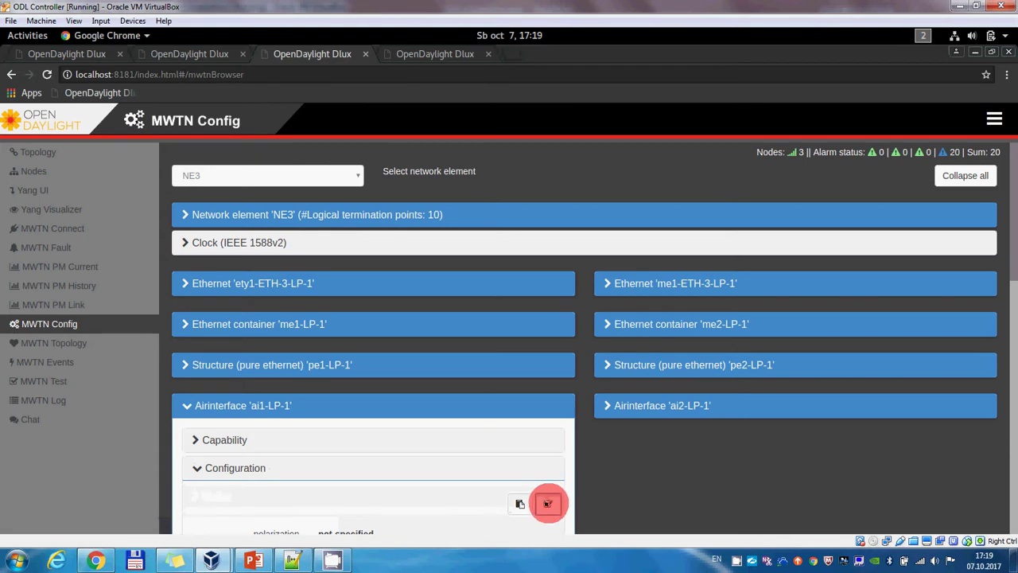
left_click(547, 503)
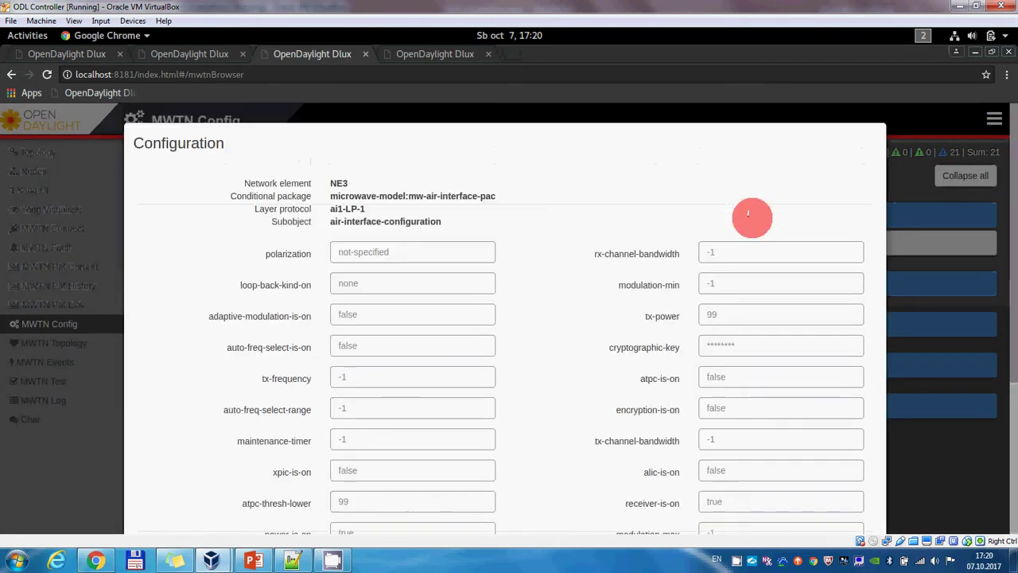
Step: Set tx-channel-bandwidth to 56000 and modulation-max to 1024 for NE3's ai1-LP-1 air interface, apply the configuration and close it
left_click(721, 438)
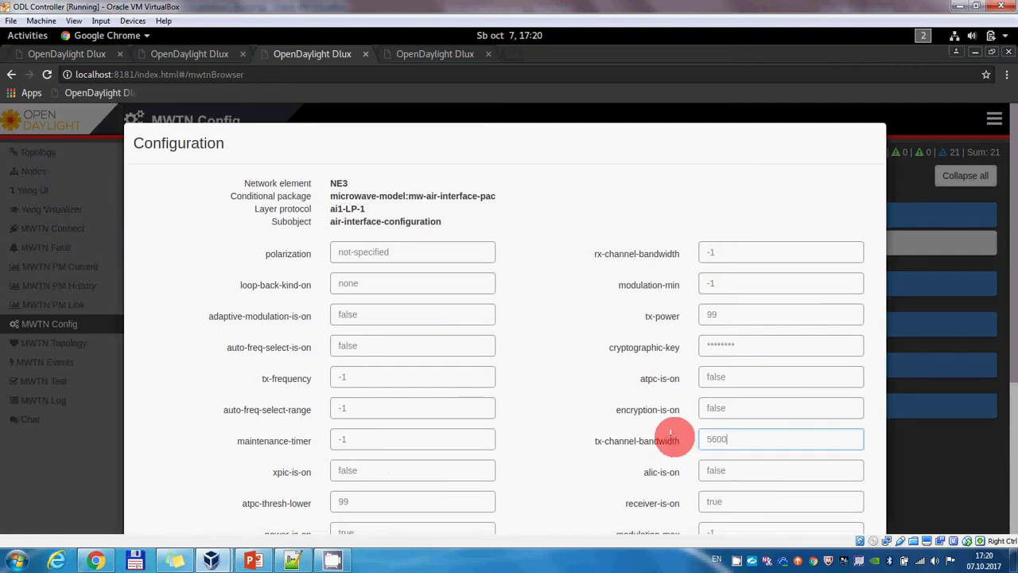
left_click_drag(1010, 263, 1005, 409)
left_click_drag(738, 306, 704, 308)
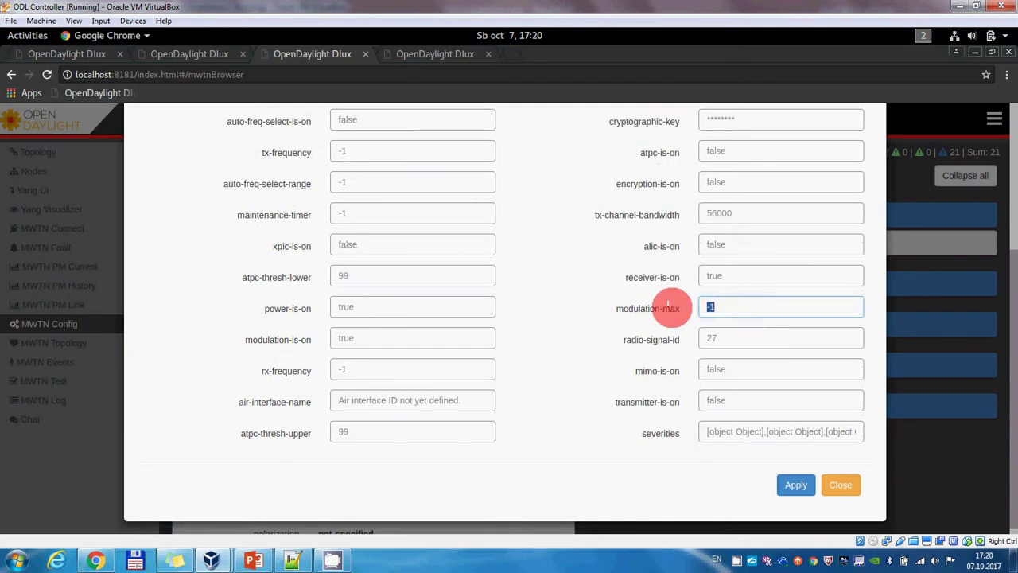
left_click(791, 482)
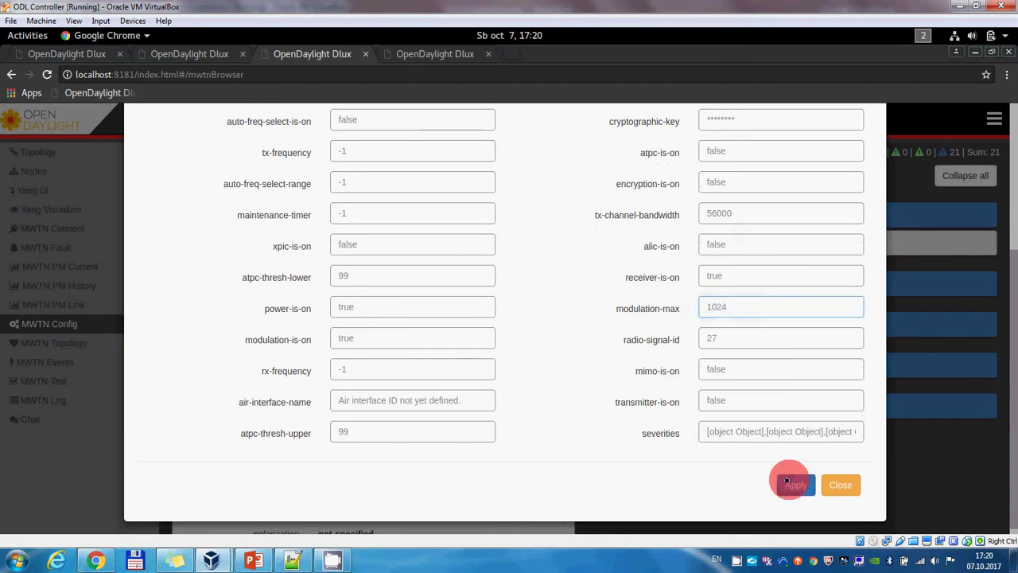
left_click(838, 486)
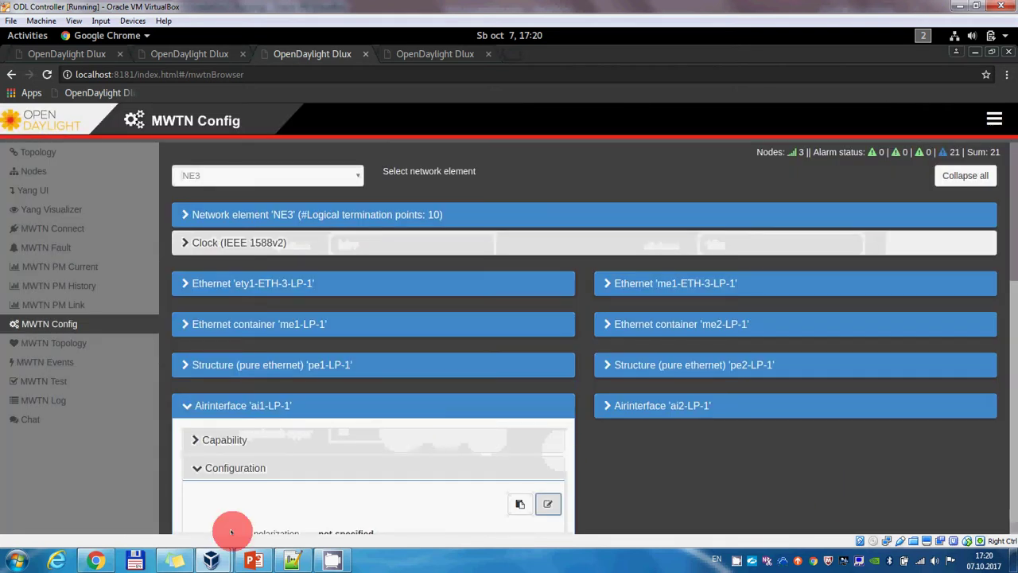
Step: Switch to the Yuma Emulator and highlight one of the latest iperf3 bandwidth values in the NE3 terminal
left_click(215, 560)
left_click(176, 508)
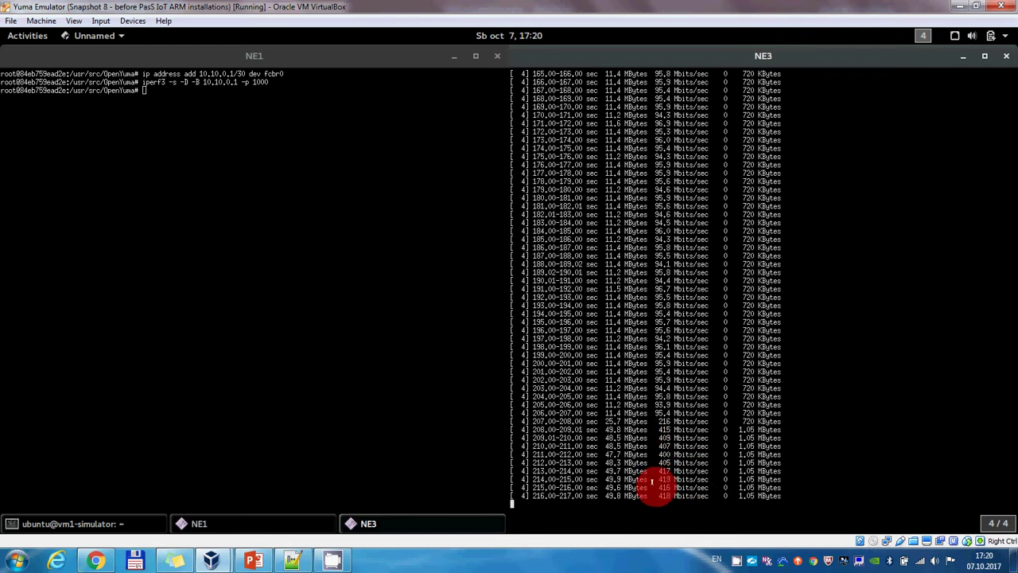
left_click_drag(655, 487, 682, 487)
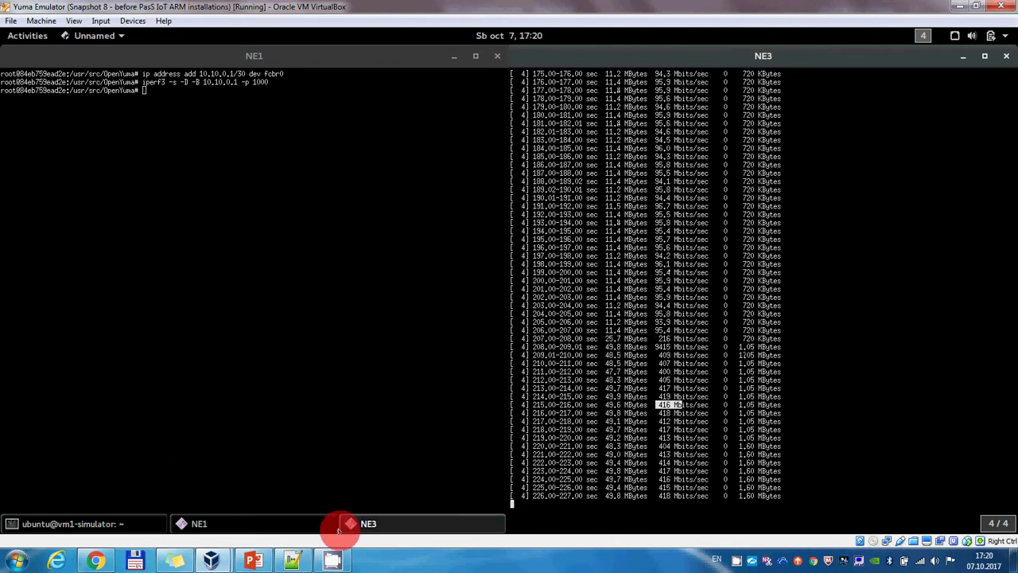
Step: Compare the example txCapacity result on slide 7 of WTE_presentation.pptx in PowerPoint with the iperf3 bandwidth in the Yuma Emulator's NE3 terminal
left_click(253, 560)
left_click(109, 415)
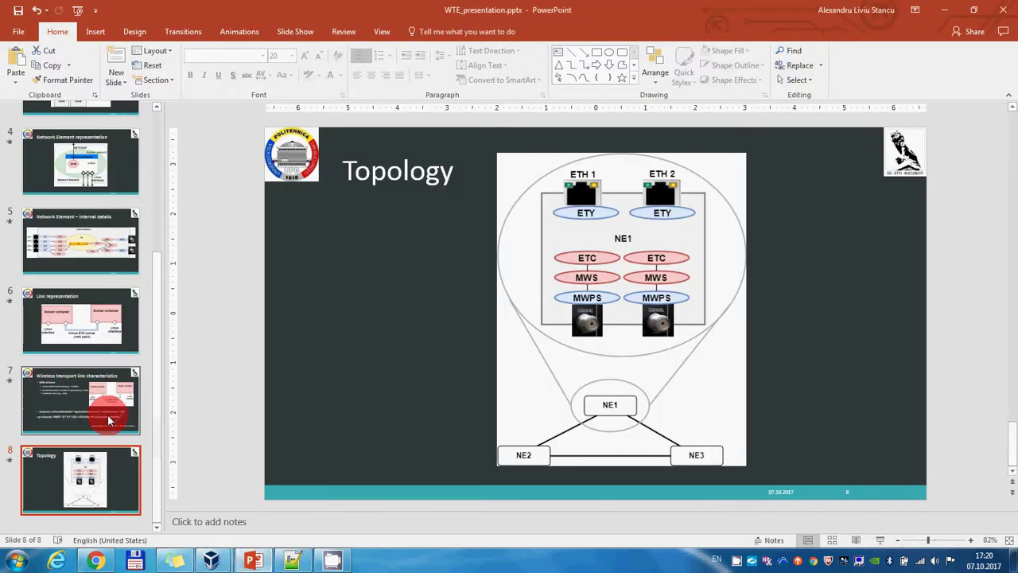
left_click(747, 463)
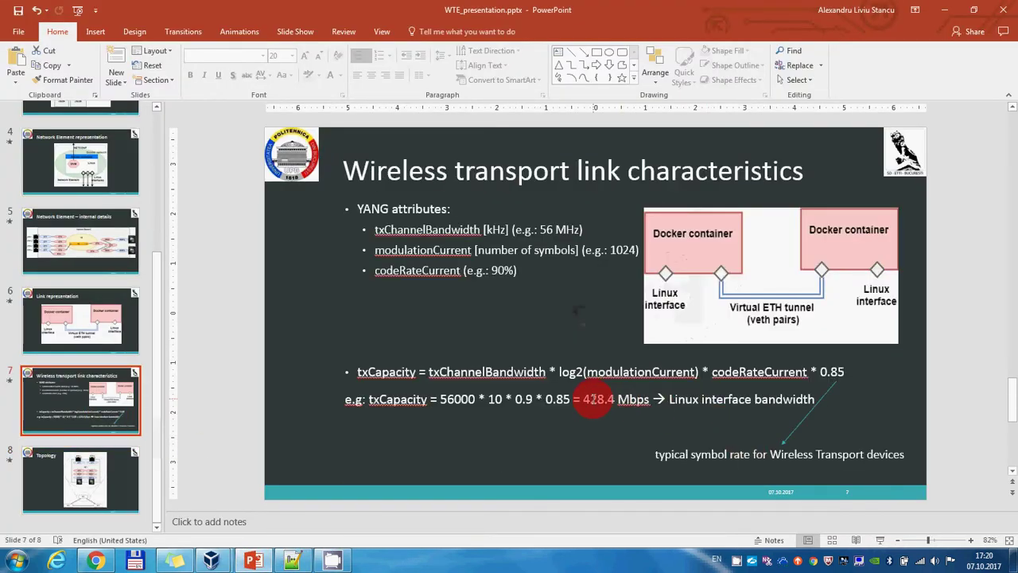
left_click_drag(584, 399, 650, 399)
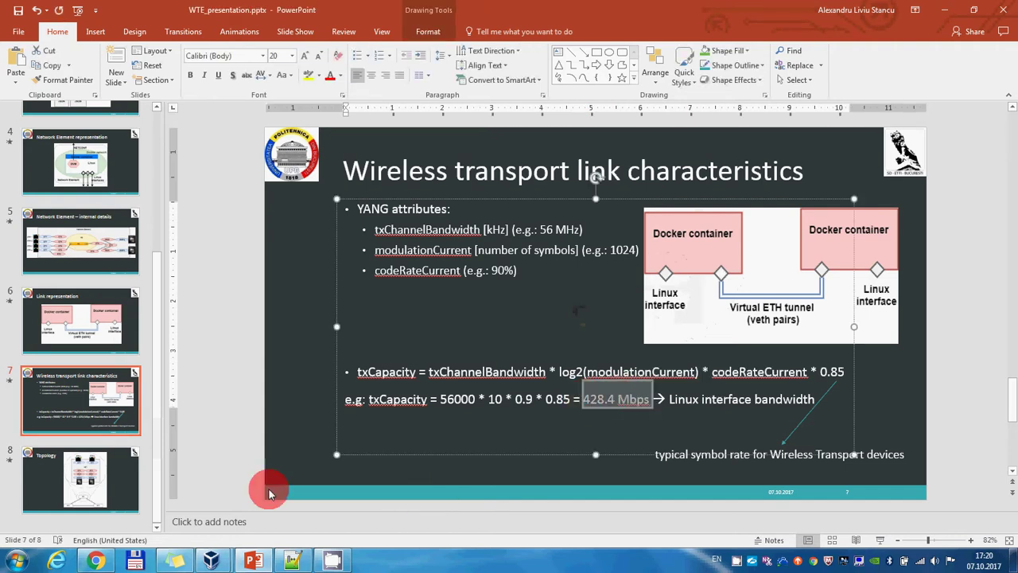
mouse_move(213, 549)
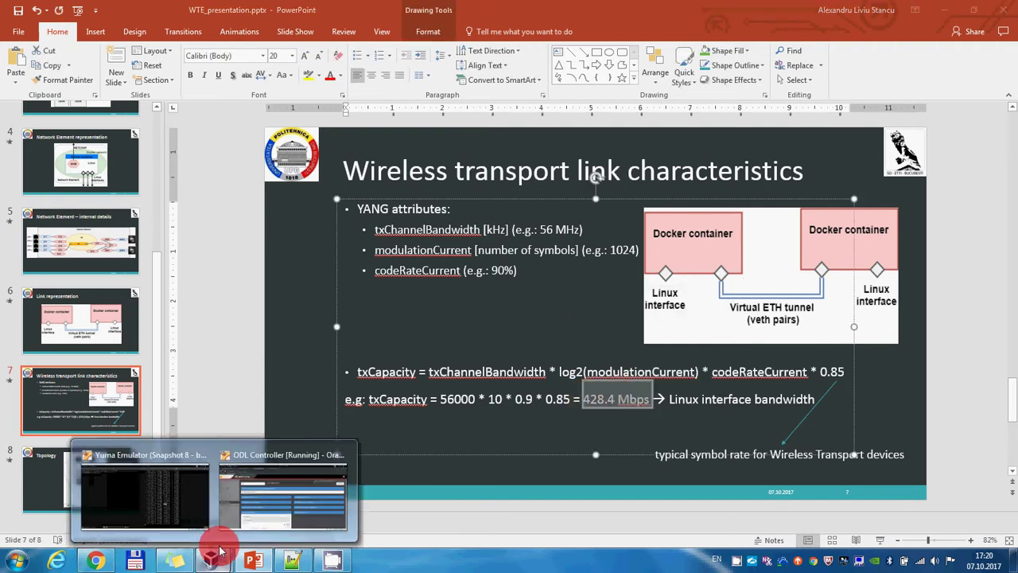
left_click(166, 493)
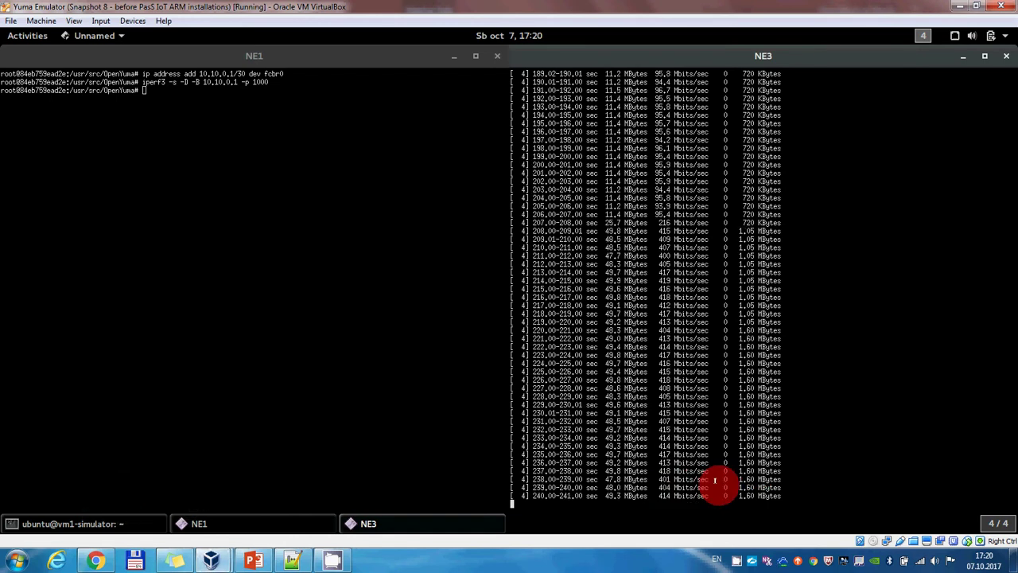
Step: Switch to the ODL Controller and expand the Alarms list of MWTN Events
mouse_move(212, 550)
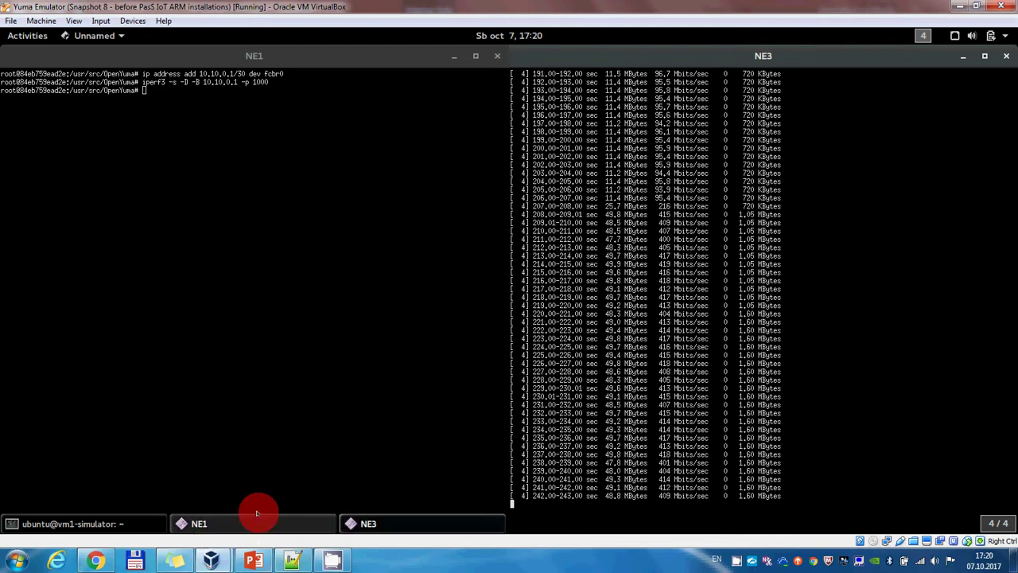
left_click(217, 561)
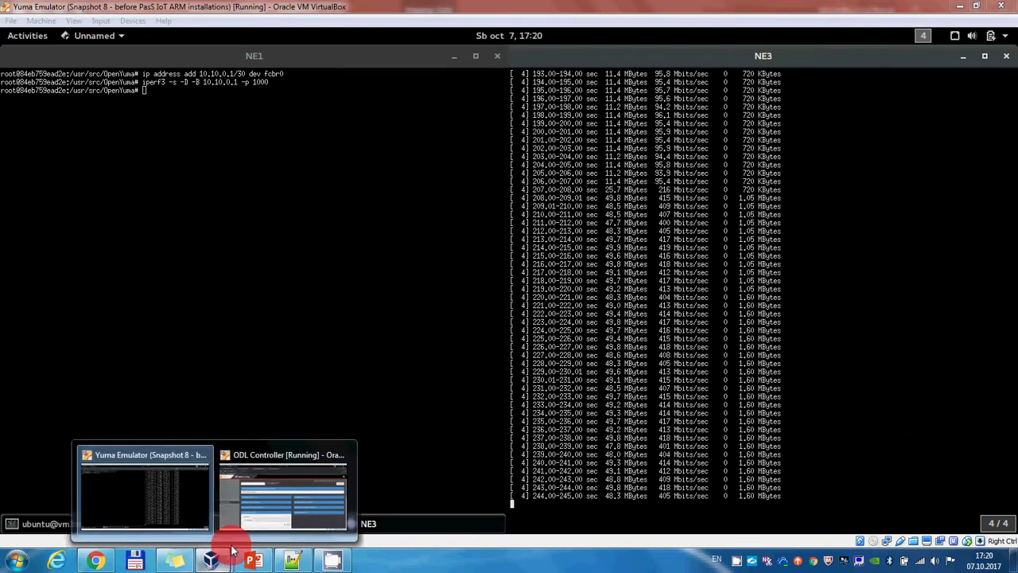
left_click(268, 509)
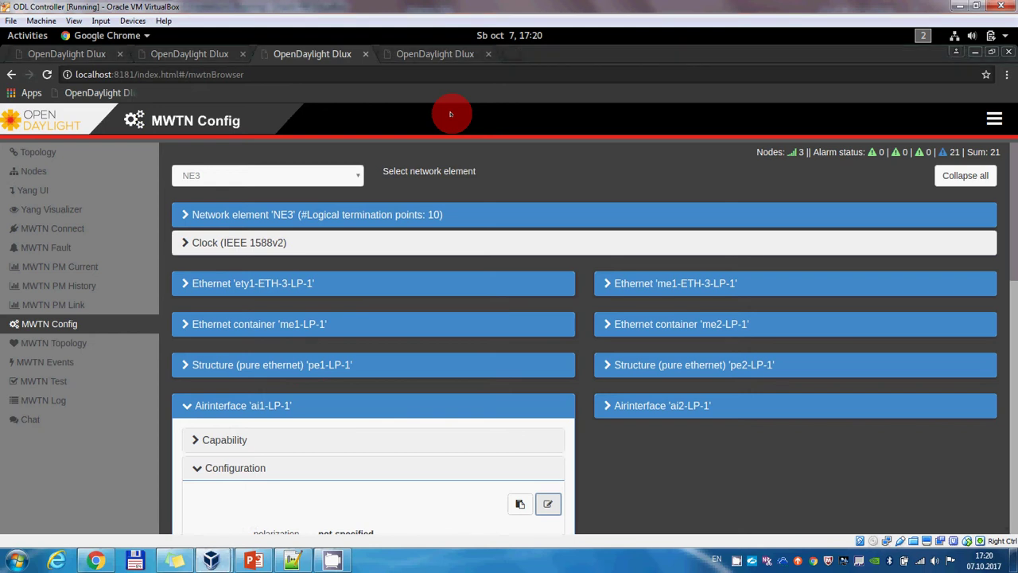
left_click(435, 54)
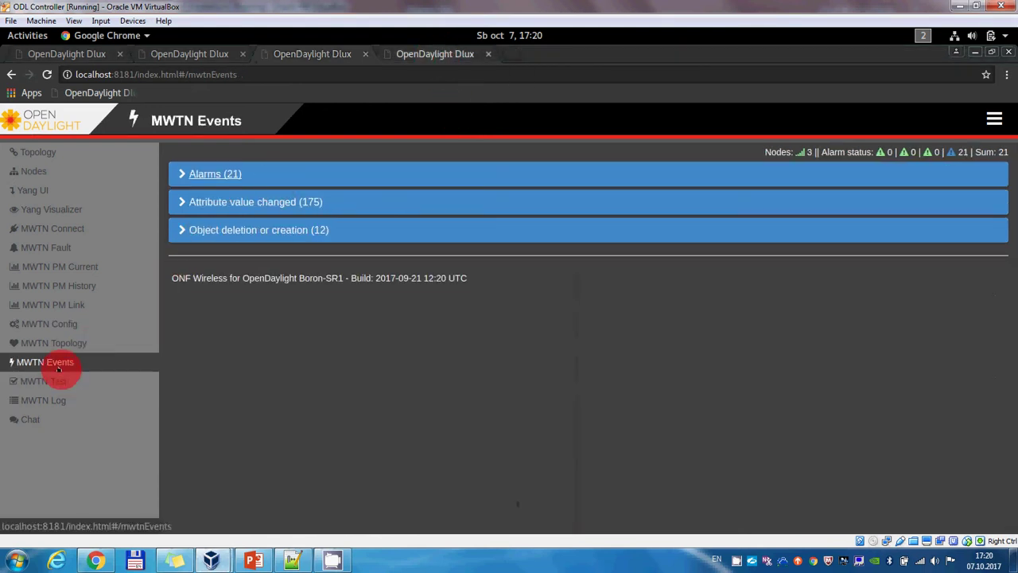
left_click(219, 174)
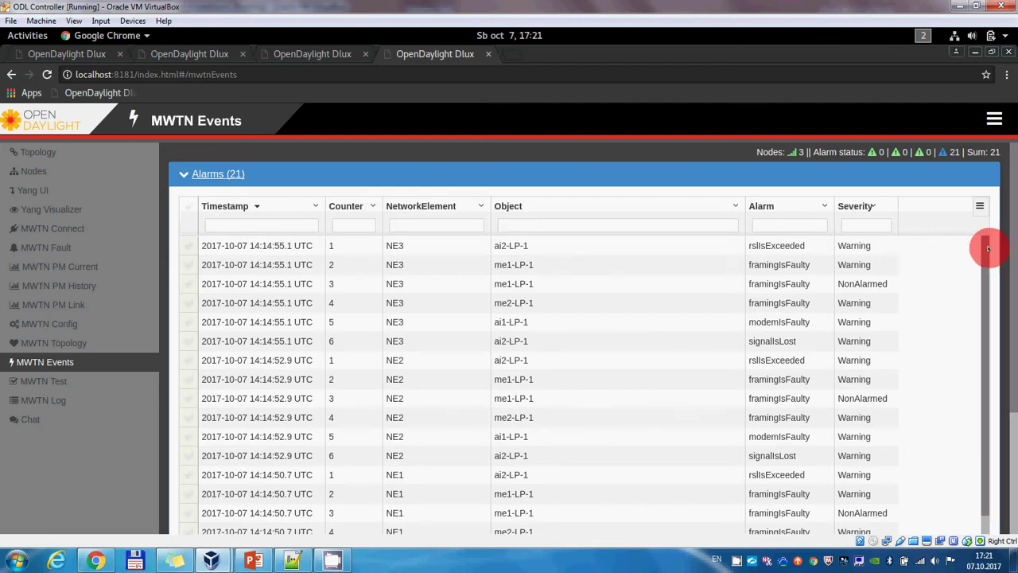
Step: Examine the alarms' network element, object and alarm type, highlighting NE3's rslIsExceeded entry for ai2-LP-1, and collapse the list
left_click_drag(1016, 241, 1016, 267)
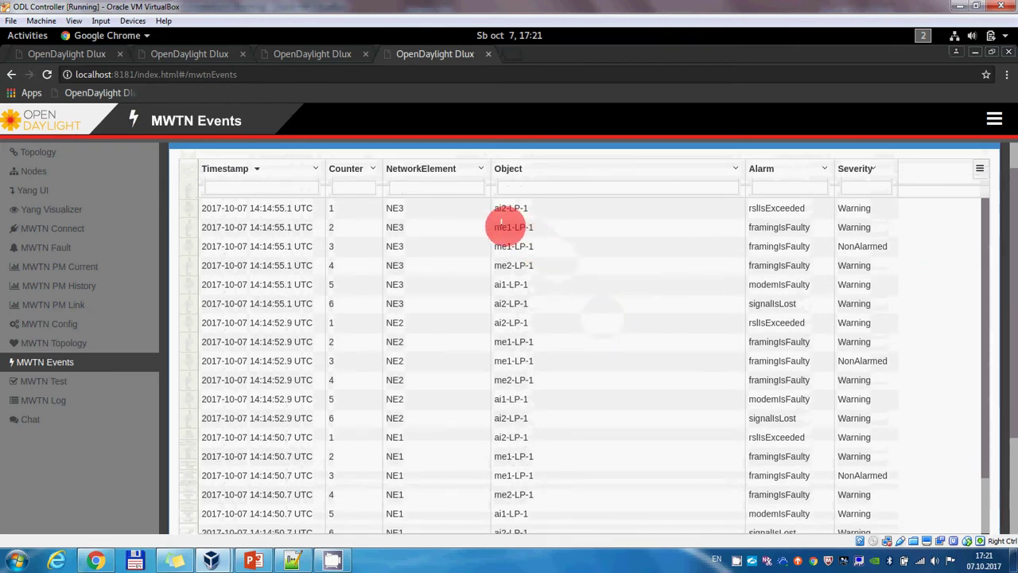
left_click_drag(492, 208, 538, 208)
left_click_drag(407, 208, 367, 208)
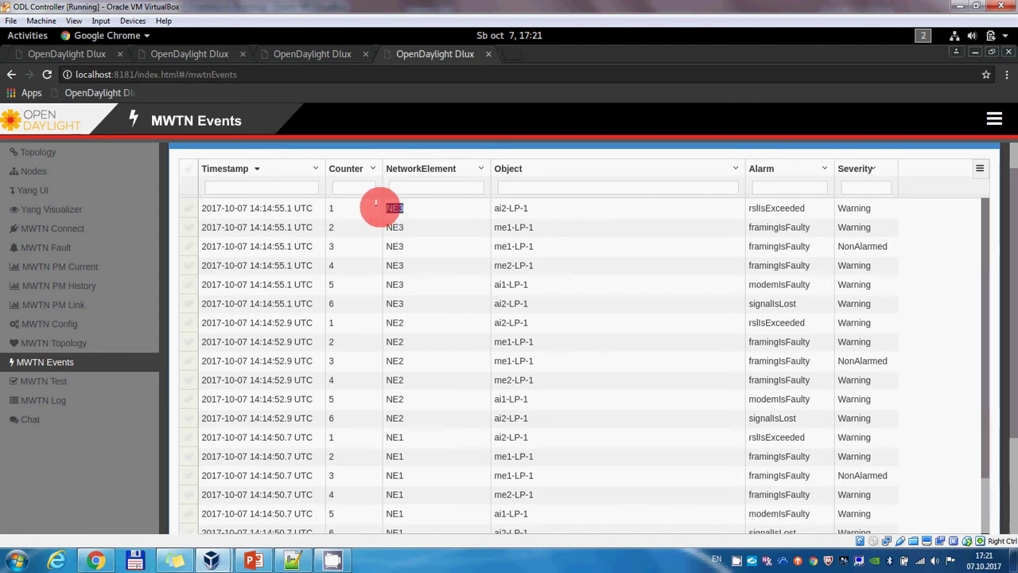
left_click(775, 200)
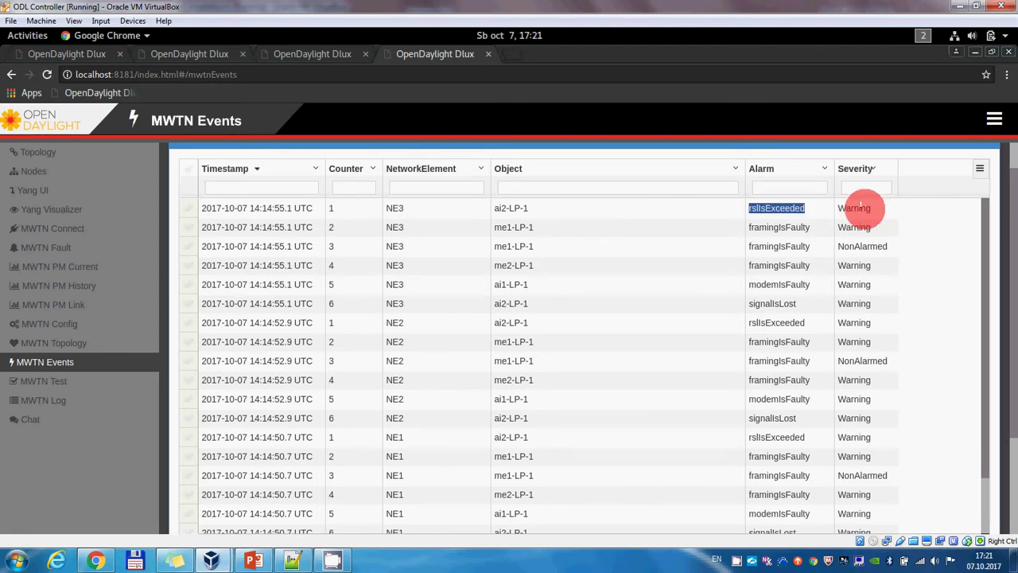
left_click_drag(985, 220, 1014, 271)
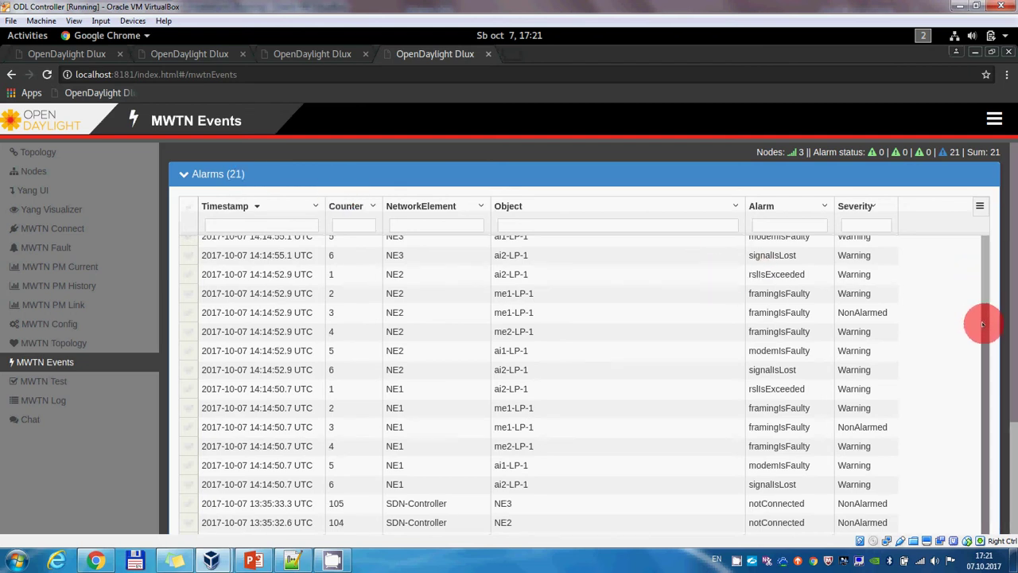
left_click_drag(1008, 280, 1009, 205)
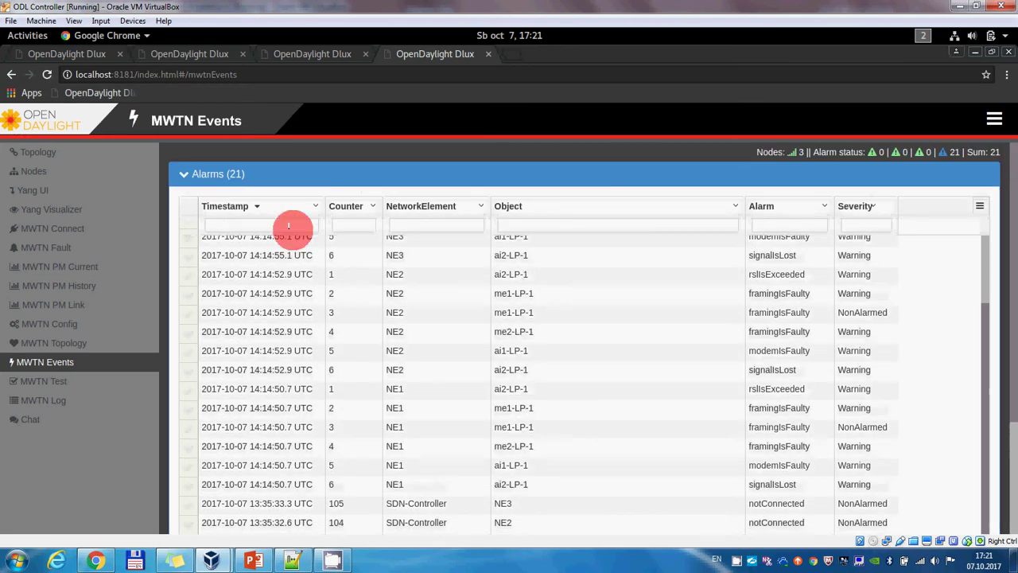
left_click(229, 174)
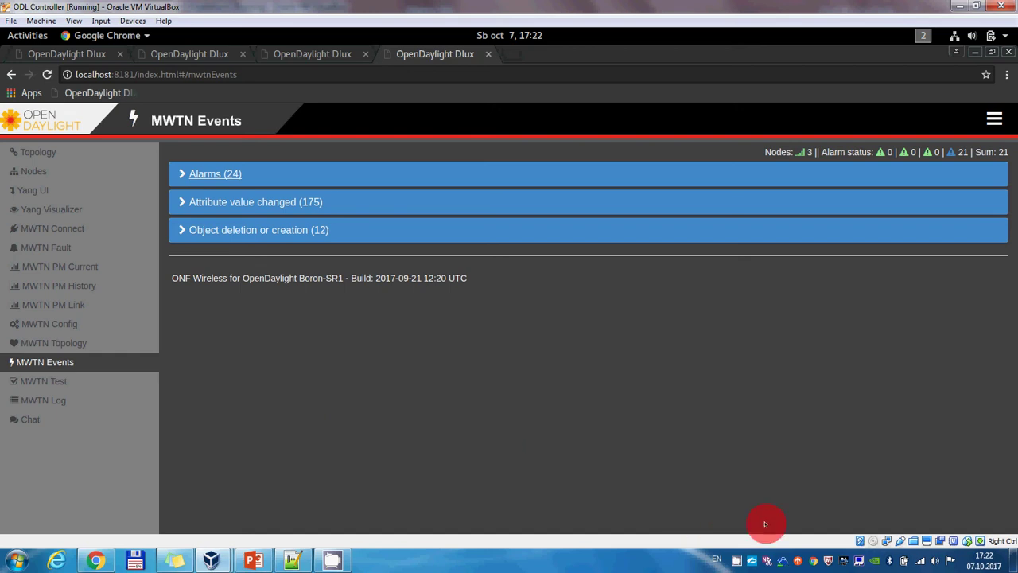
right_click(736, 562)
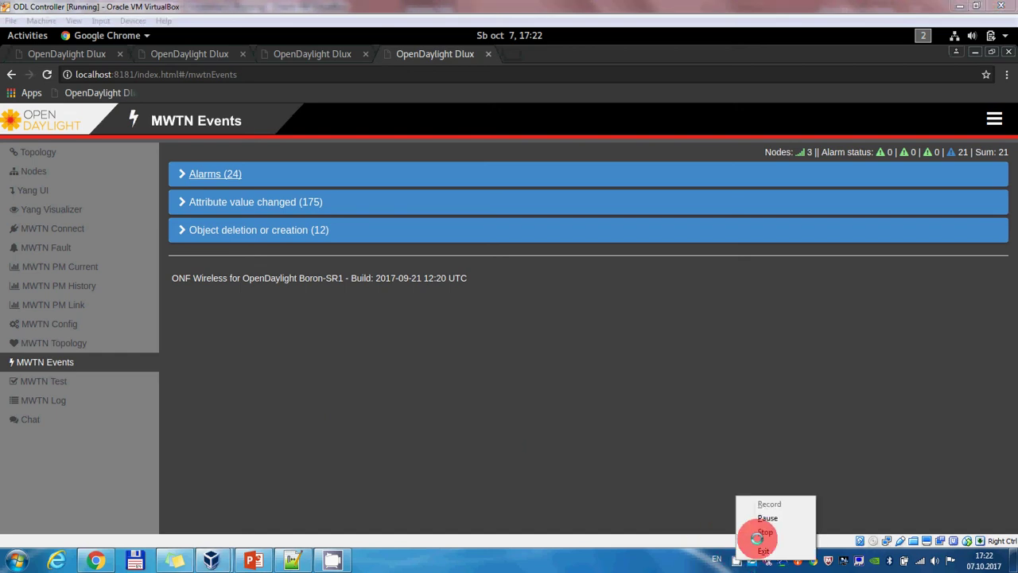
left_click(760, 532)
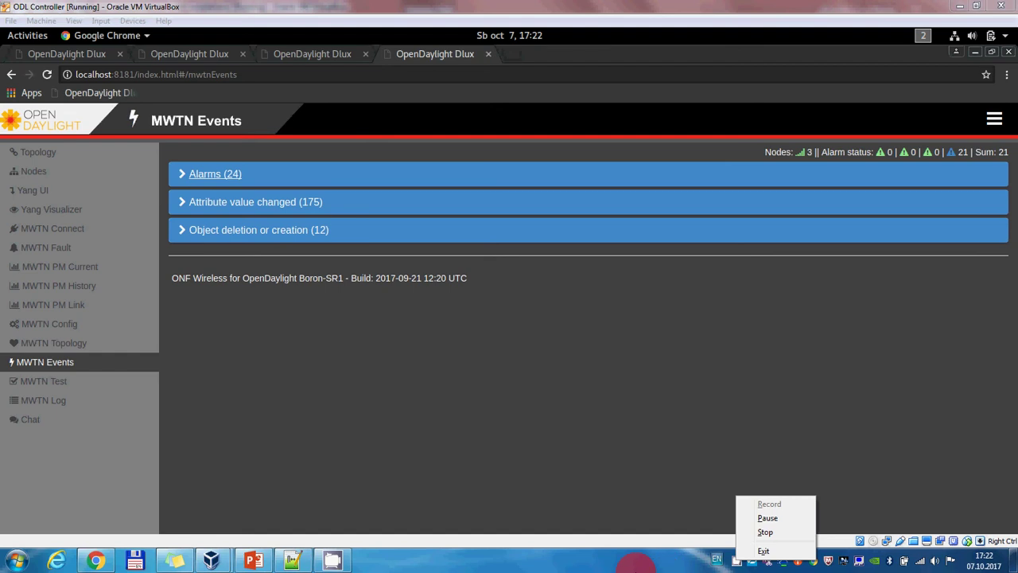
right_click(737, 561)
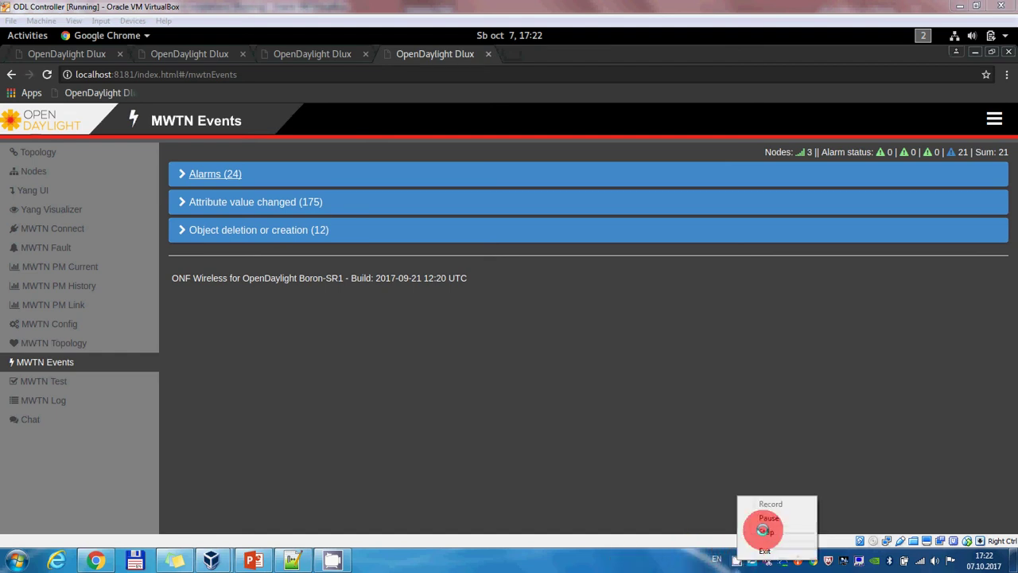
left_click(776, 532)
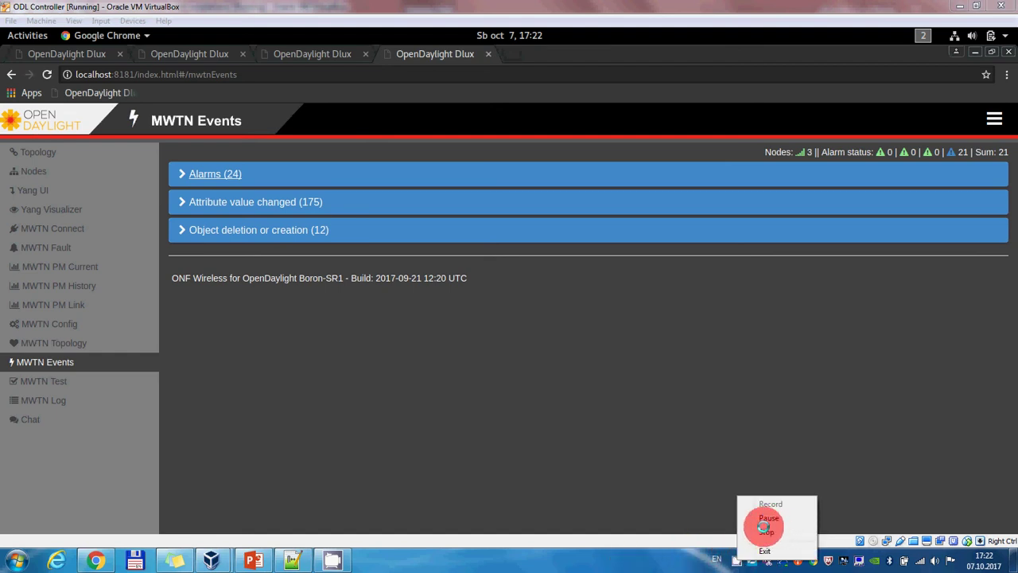
right_click(736, 559)
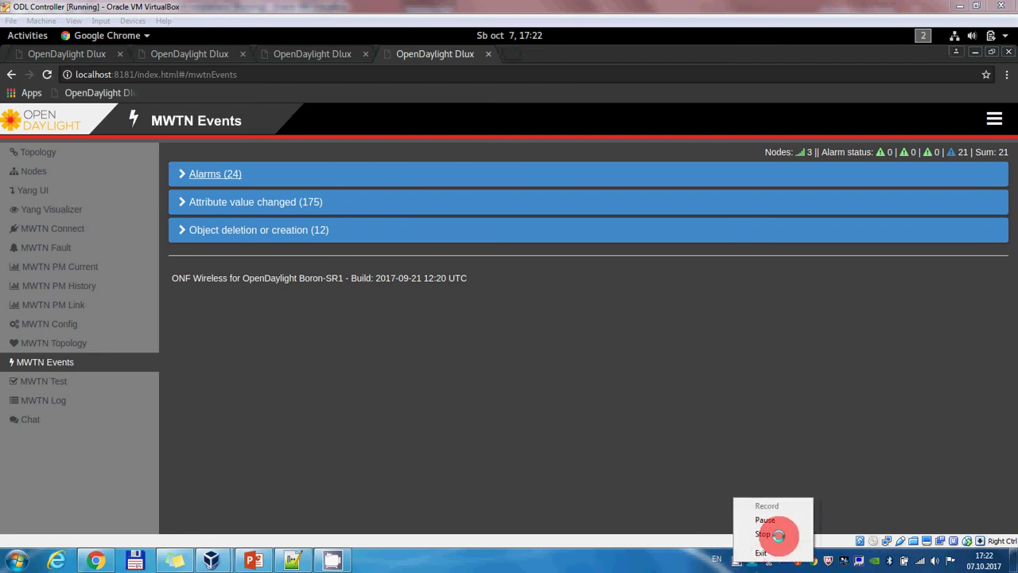
left_click(764, 533)
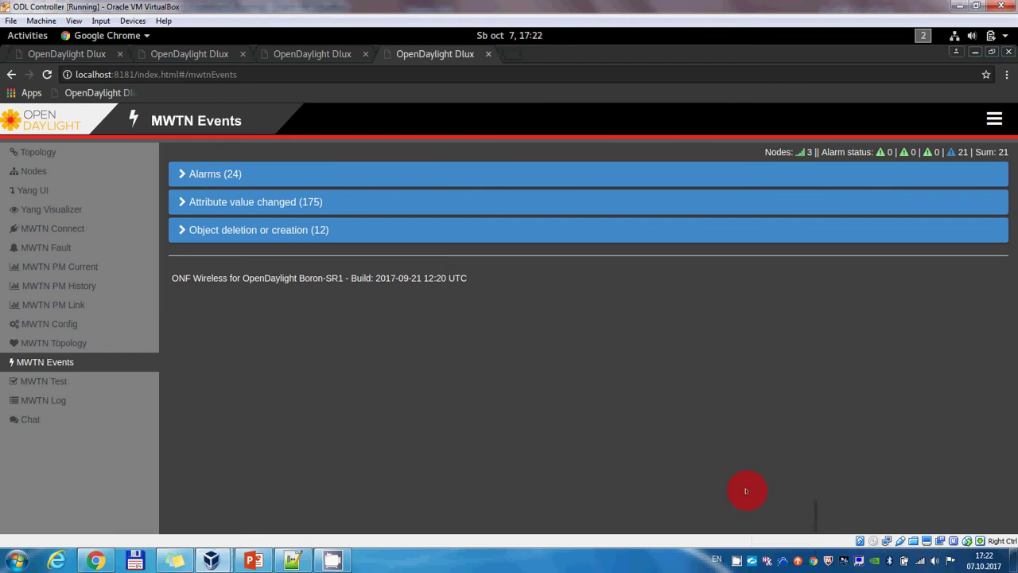
right_click(736, 560)
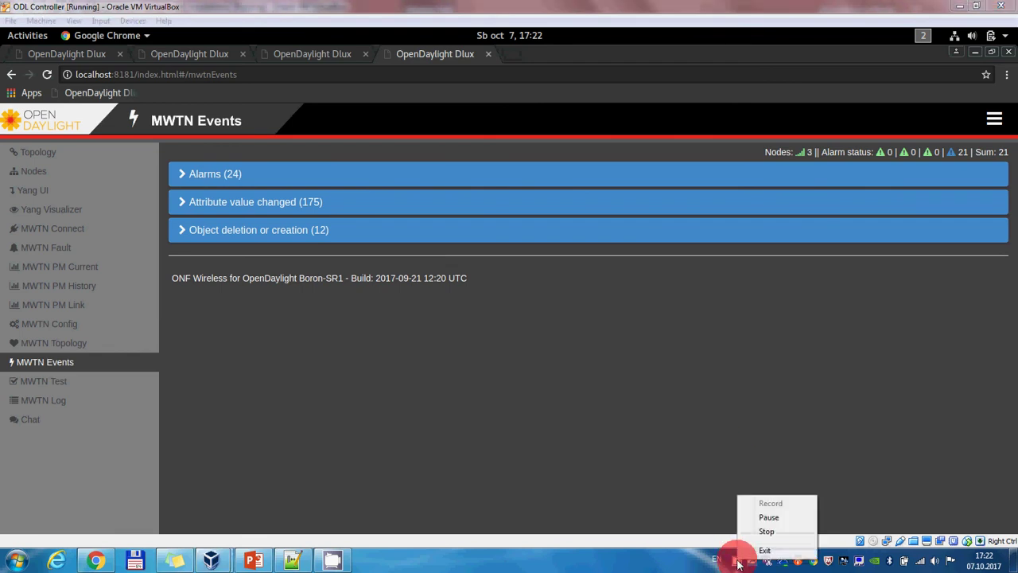
left_click(772, 531)
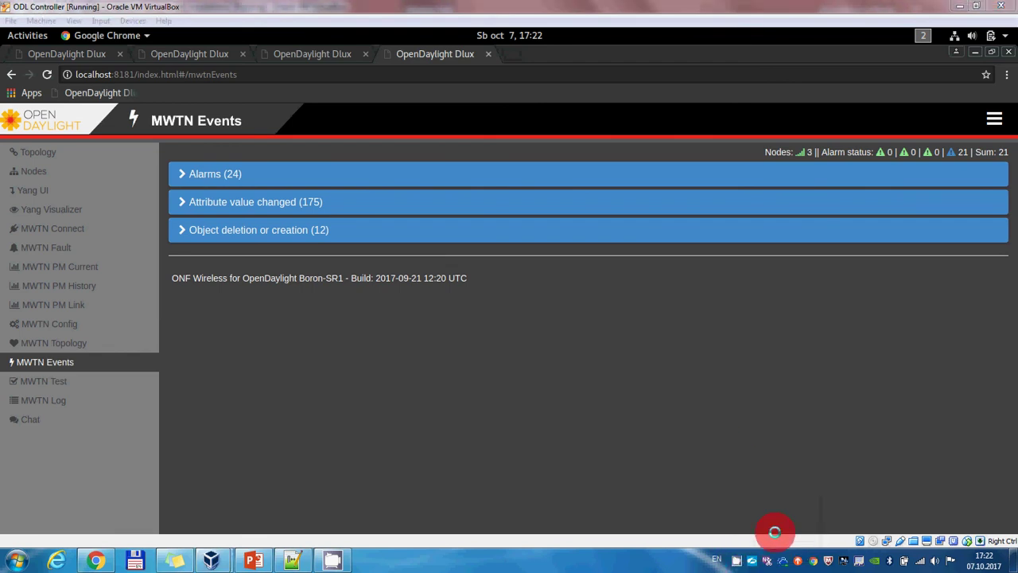
right_click(741, 563)
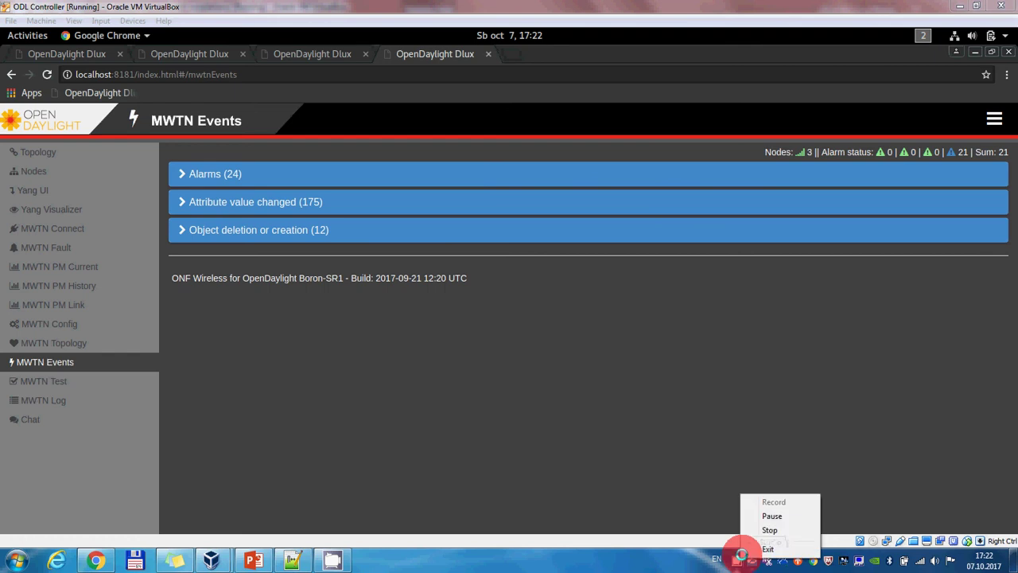
left_click(775, 530)
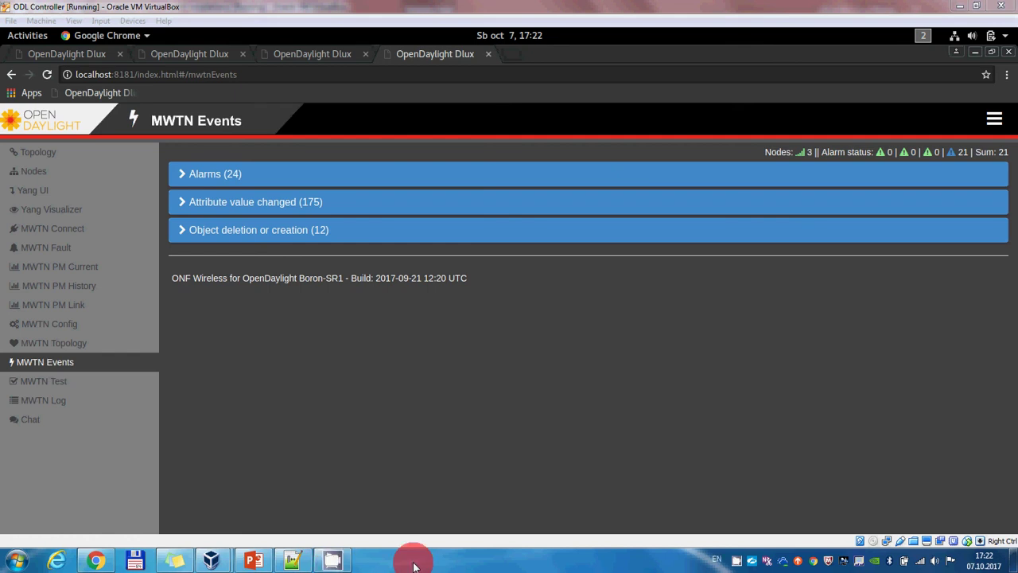
key("super+d")
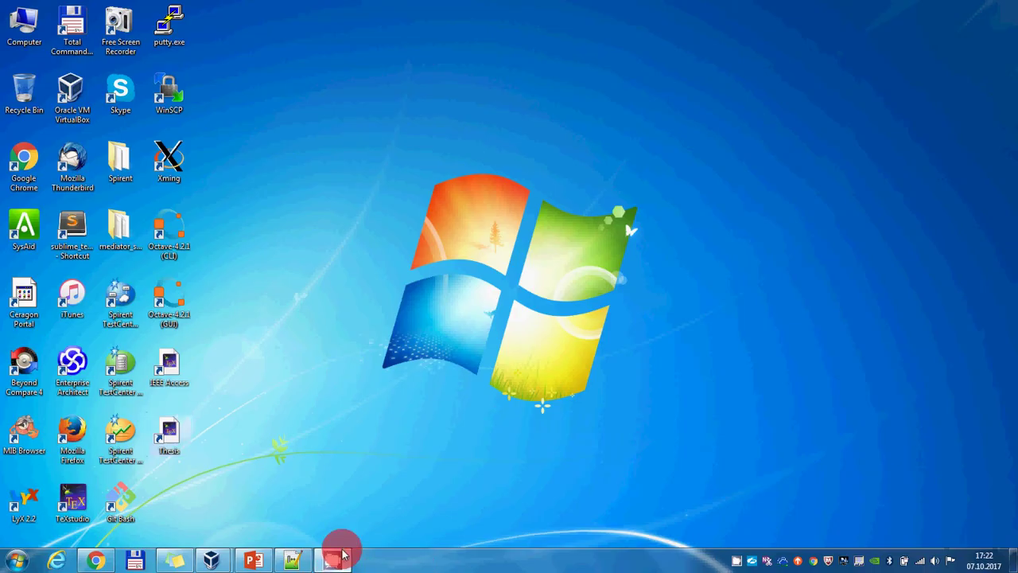
right_click(738, 560)
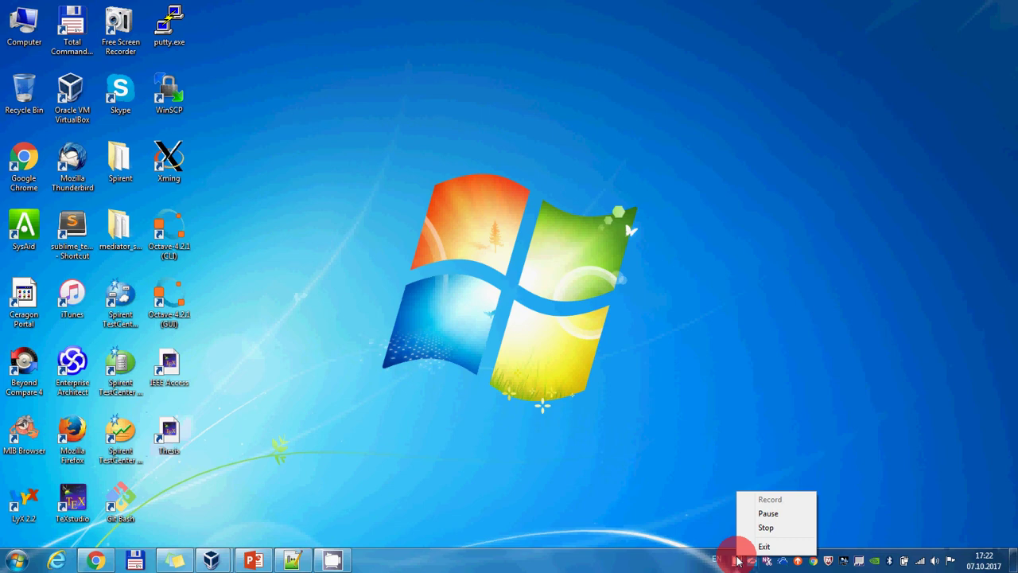